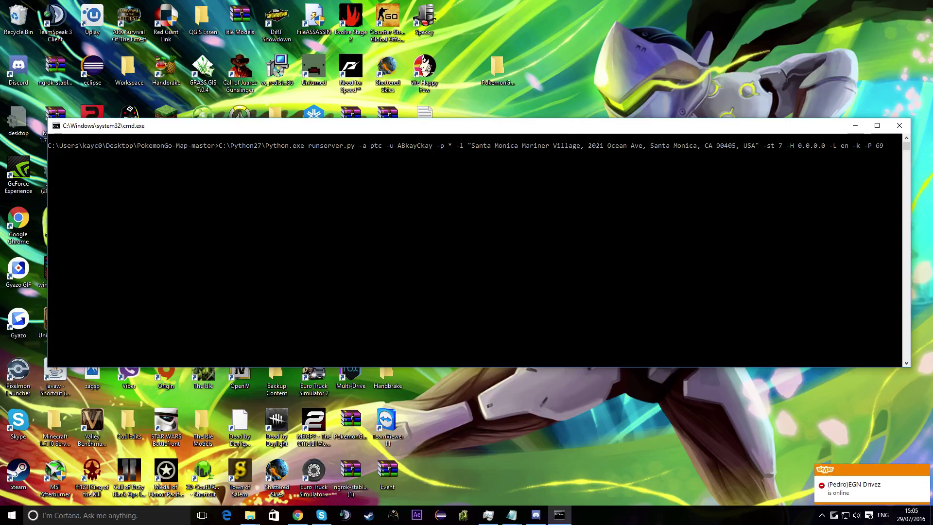
- Move the console with the Santa Monica runserver command up toward the top of the screen
drag(576, 131, 564, 26)
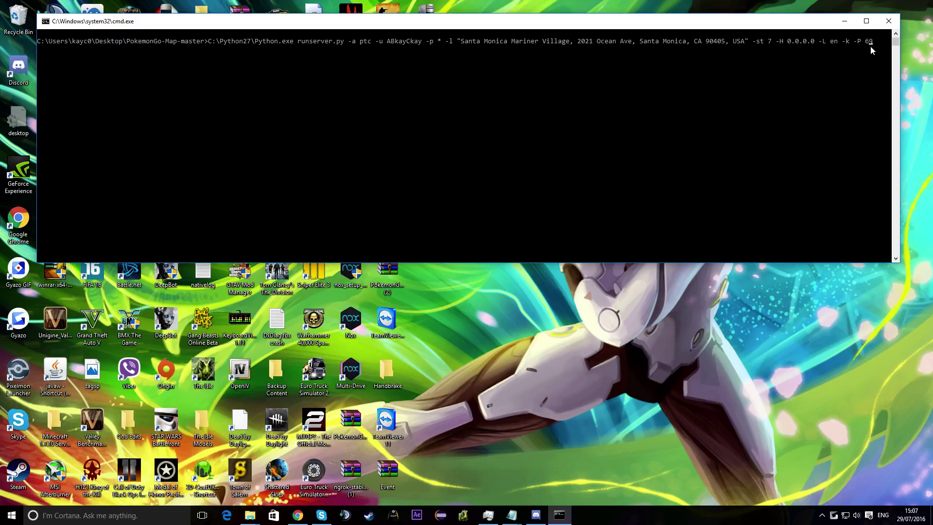
- Load localhost:5000 in a new Chrome tab and reload it; the connection is refused
click(297, 515)
click(508, 21)
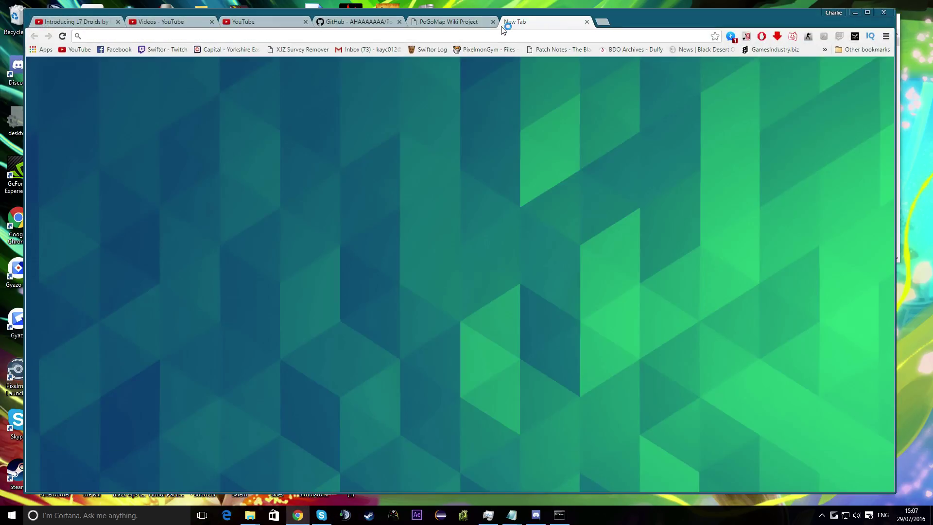
text(local)
key(Return)
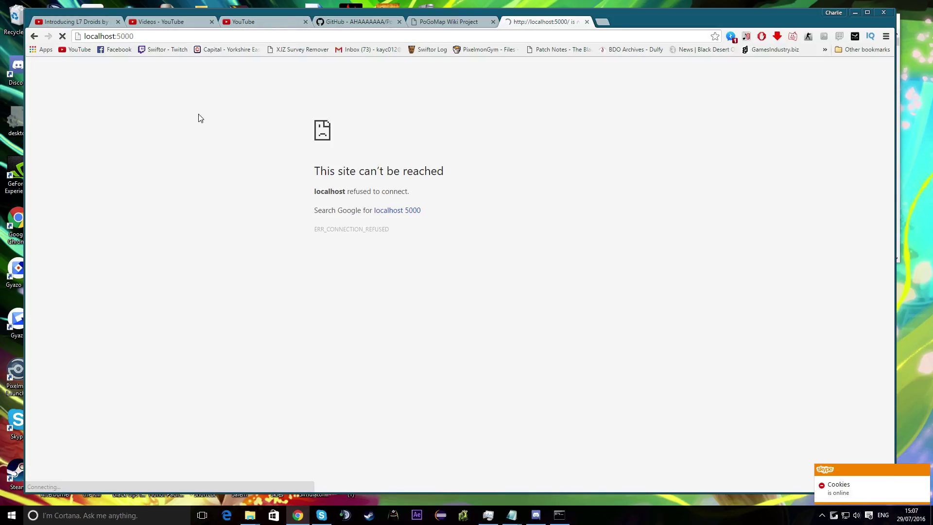
drag(134, 35, 117, 39)
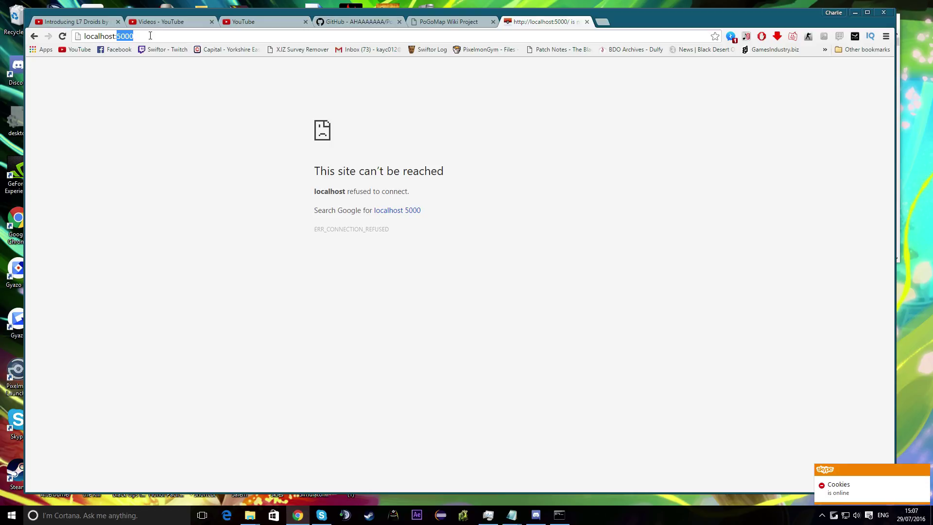
key(F5)
- Check the server console, then return to Chrome with a fresh new tab
click(560, 515)
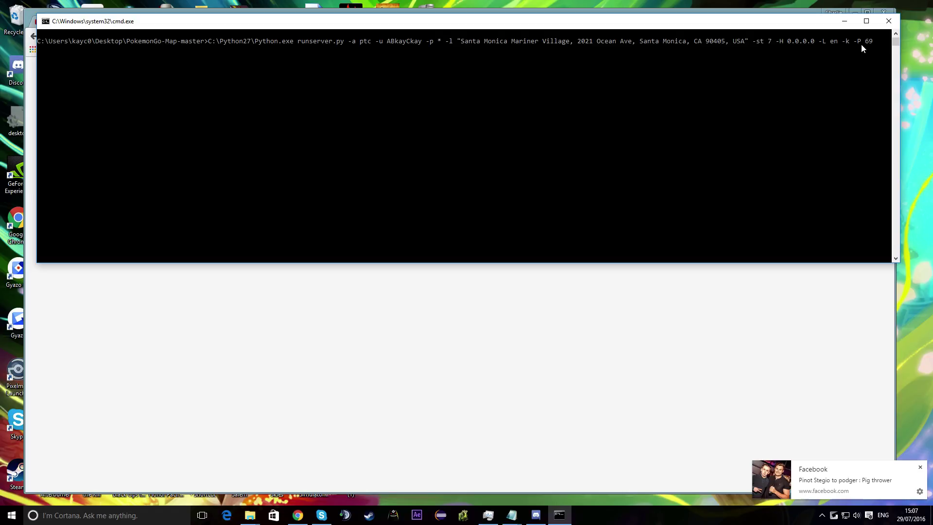
click(843, 21)
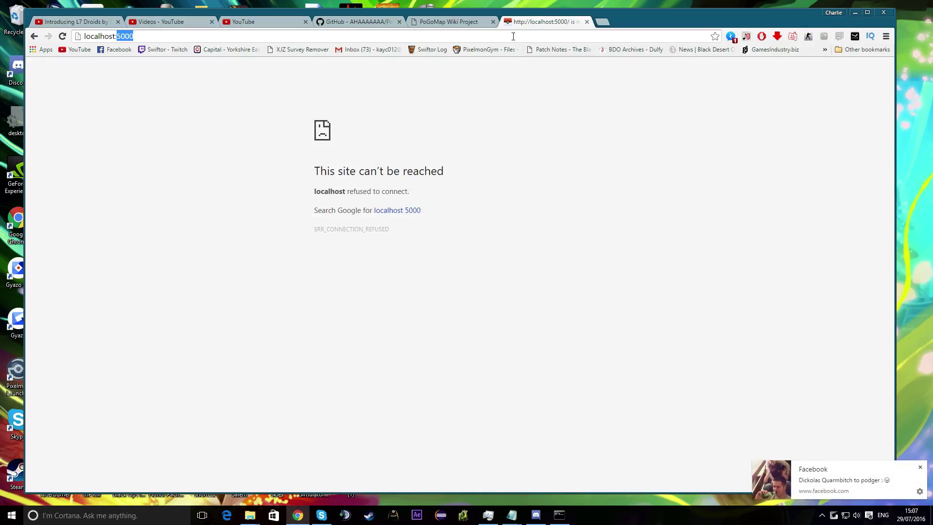
click(602, 22)
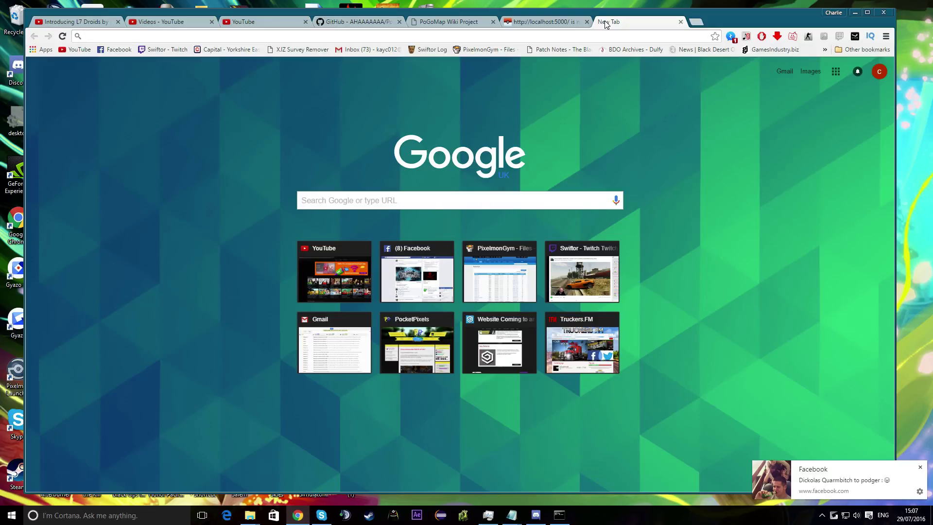
- Search for ngrok and download the Windows 64-Bit build from ngrok.com
text(ngrokl)
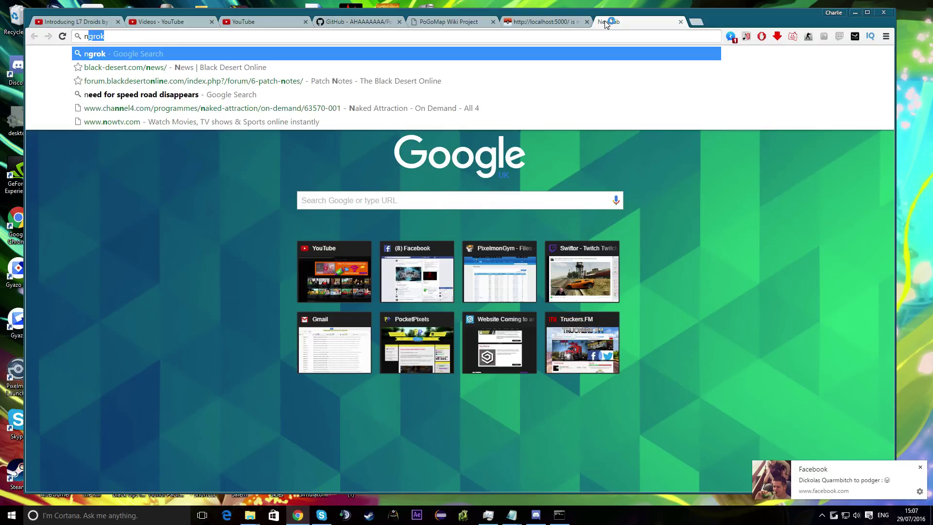
key(Return)
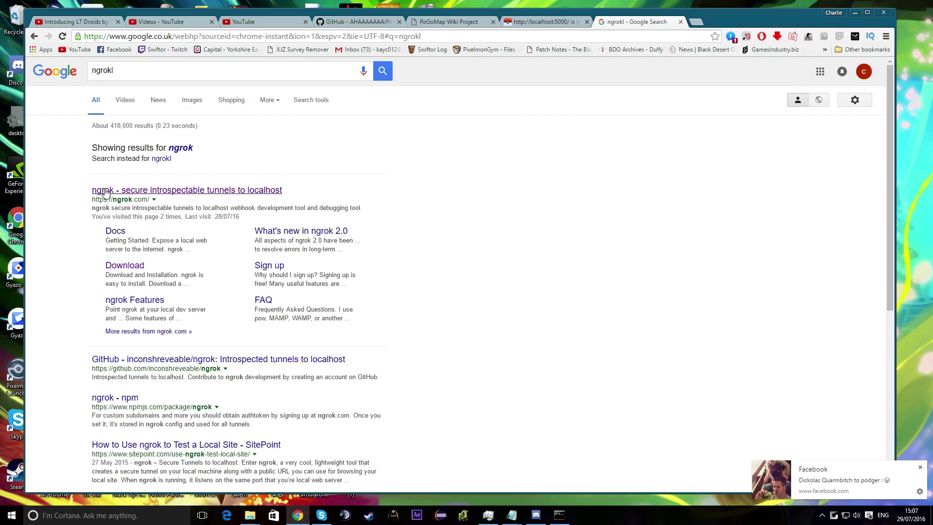
click(253, 192)
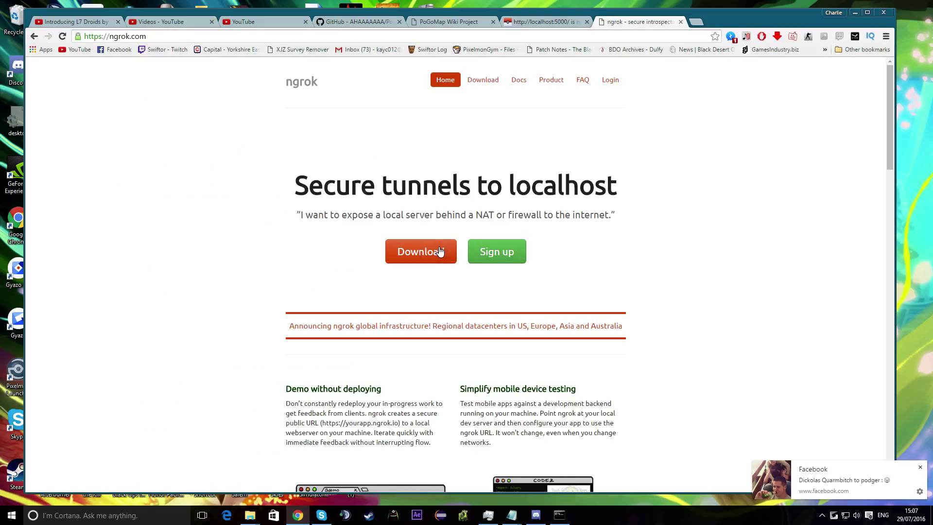
click(399, 250)
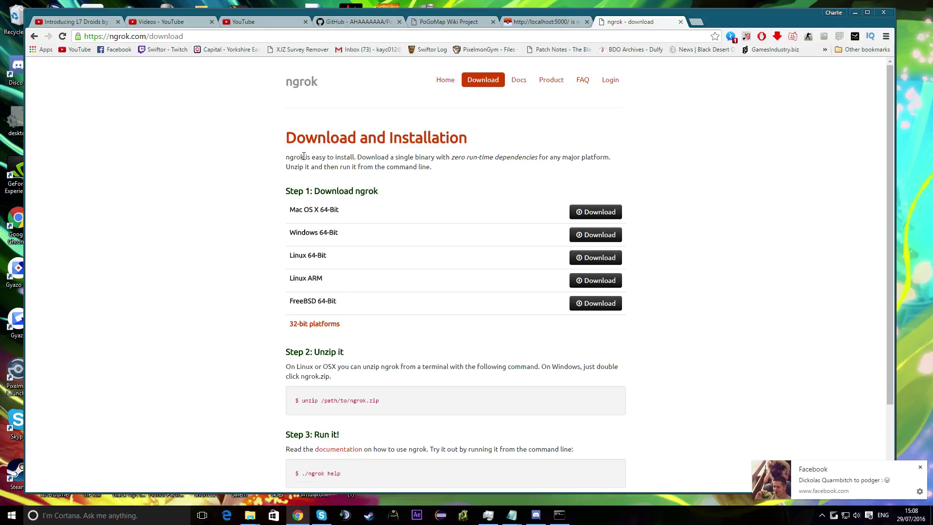
click(596, 235)
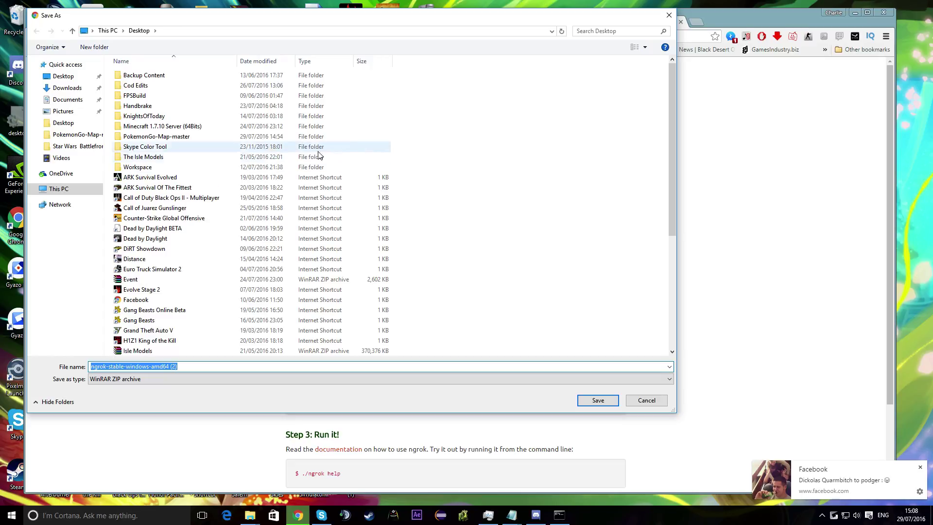
- Save the ngrok zip to the desktop and open it in WinRAR, dismissing the licence reminder
click(608, 398)
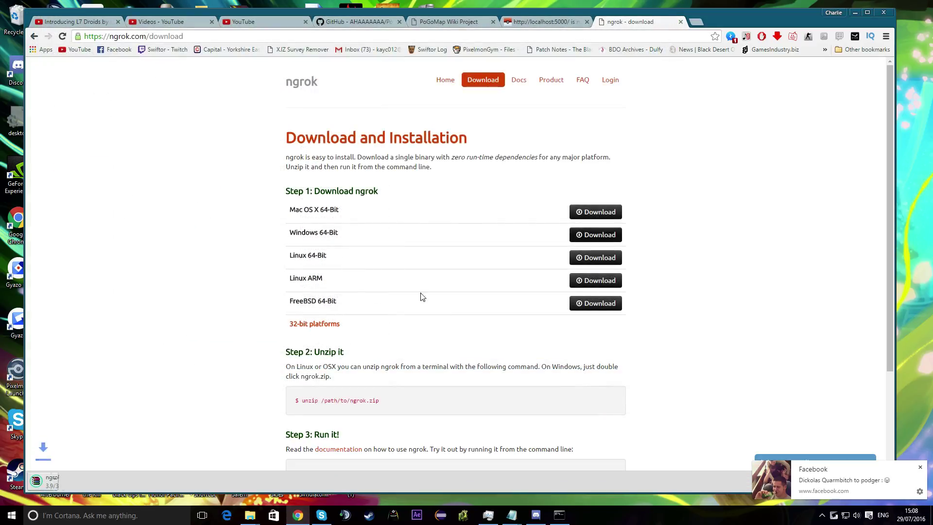
click(95, 478)
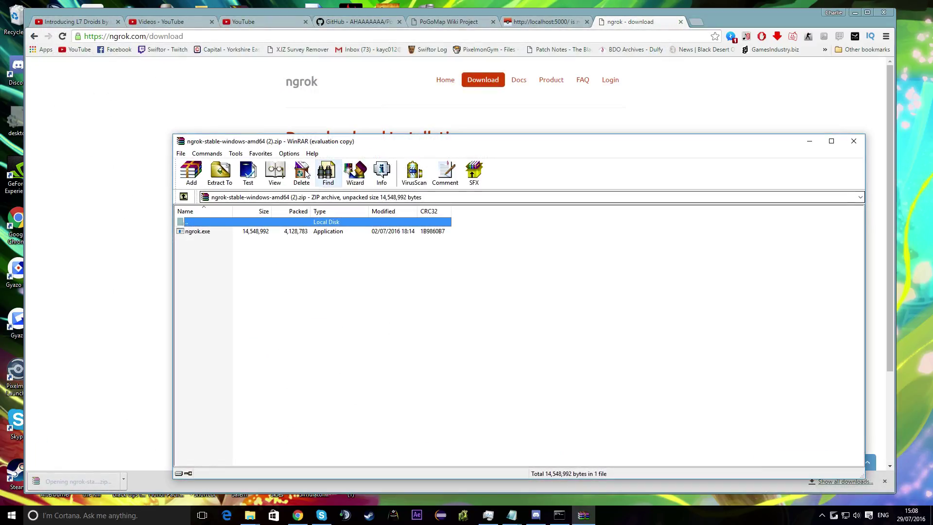
drag(364, 146, 297, 114)
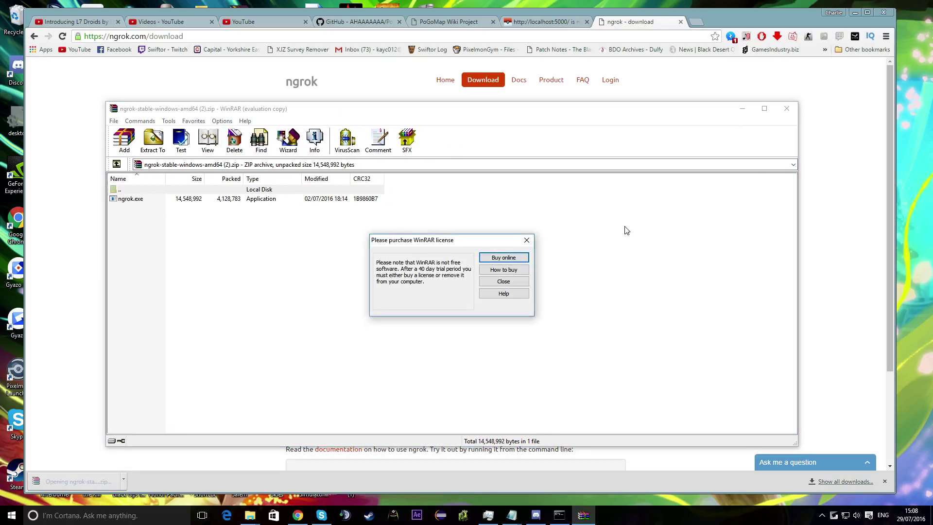
click(527, 240)
- Extract ngrok.exe onto the desktop, close WinRAR and minimize Chrome
click(124, 199)
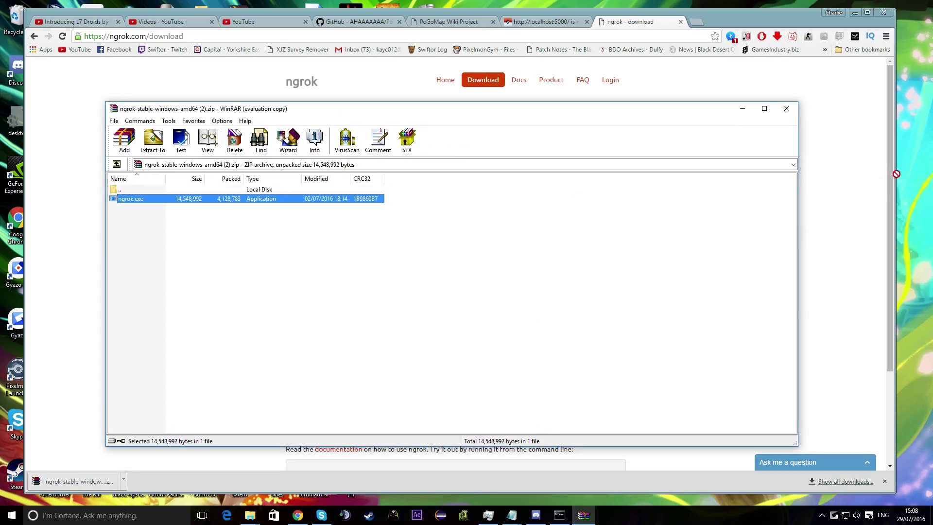
drag(904, 172, 903, 173)
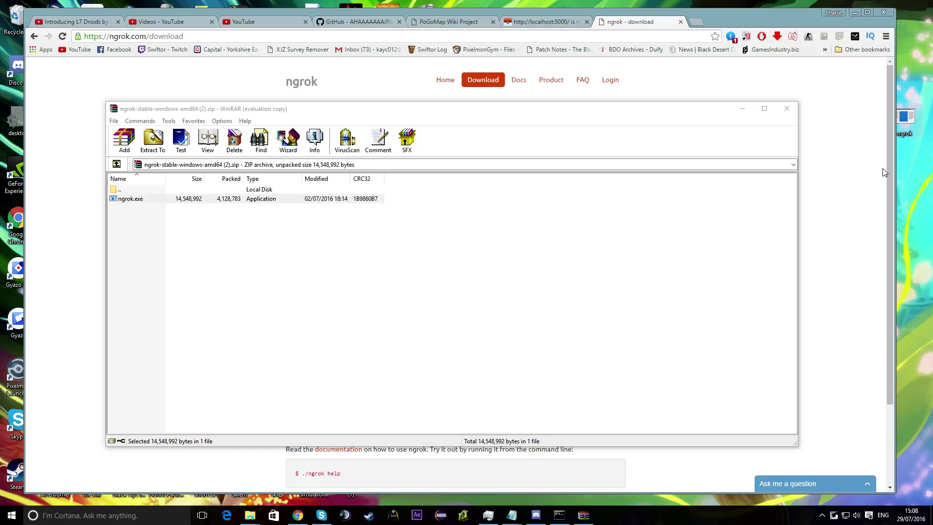
click(787, 109)
click(854, 12)
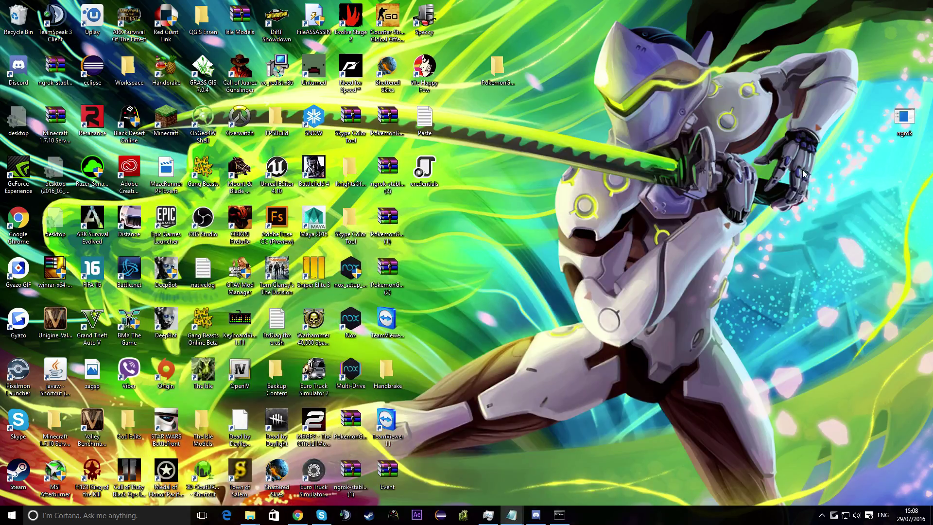
- Launch ngrok from its desktop icon and enlarge its console at the upper right
drag(888, 125, 484, 127)
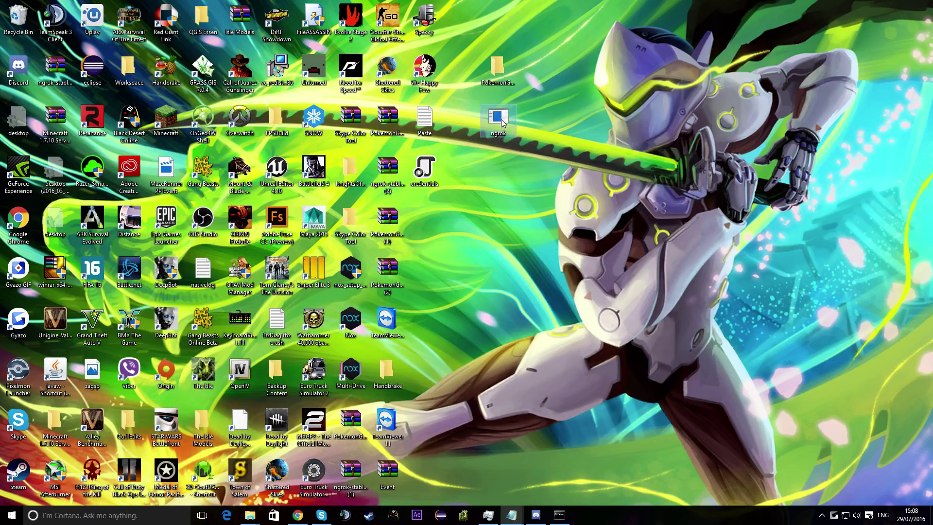
double_click(499, 129)
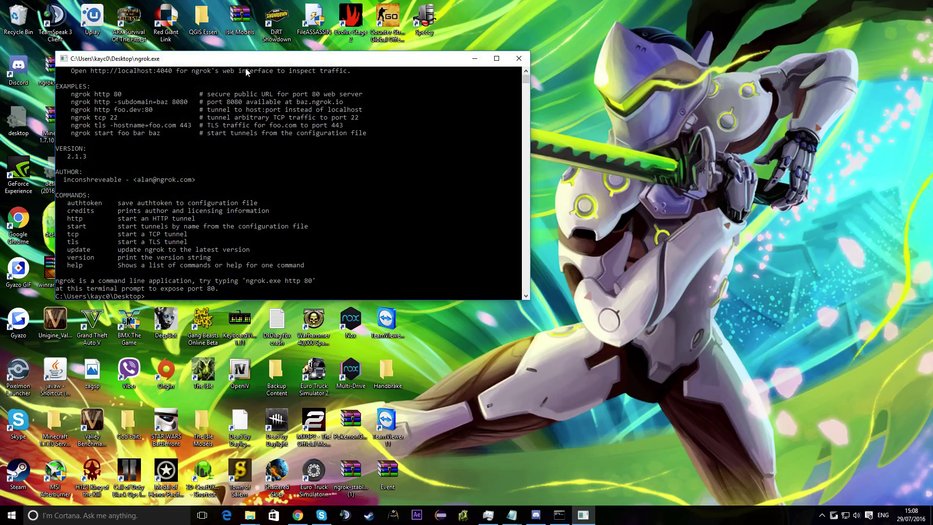
drag(245, 62, 437, 75)
drag(721, 315, 768, 385)
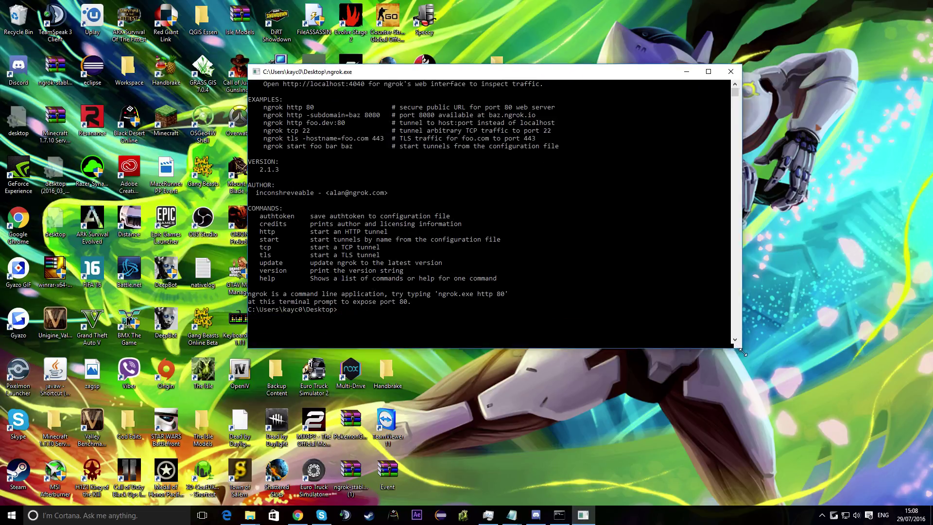
drag(494, 75, 648, 23)
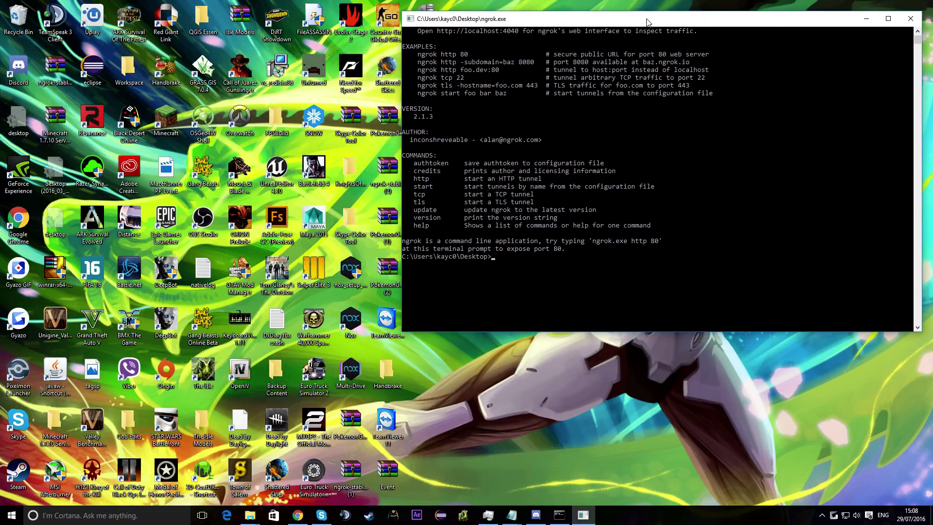
- Nudge the runserver console down slightly and minimize it
click(563, 517)
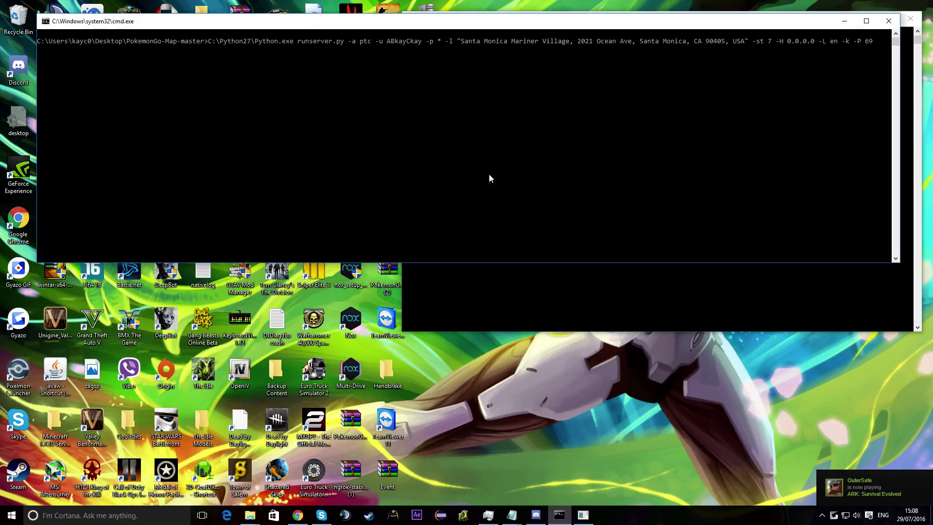
drag(397, 31, 432, 34)
click(878, 24)
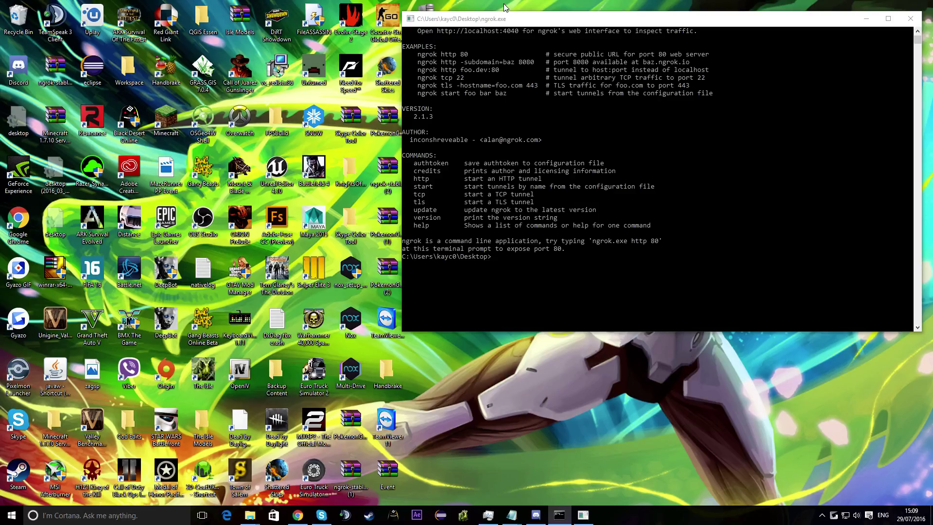
- Run 'ngrok http 69' in the ngrok console to start the tunnel
drag(502, 22, 468, 27)
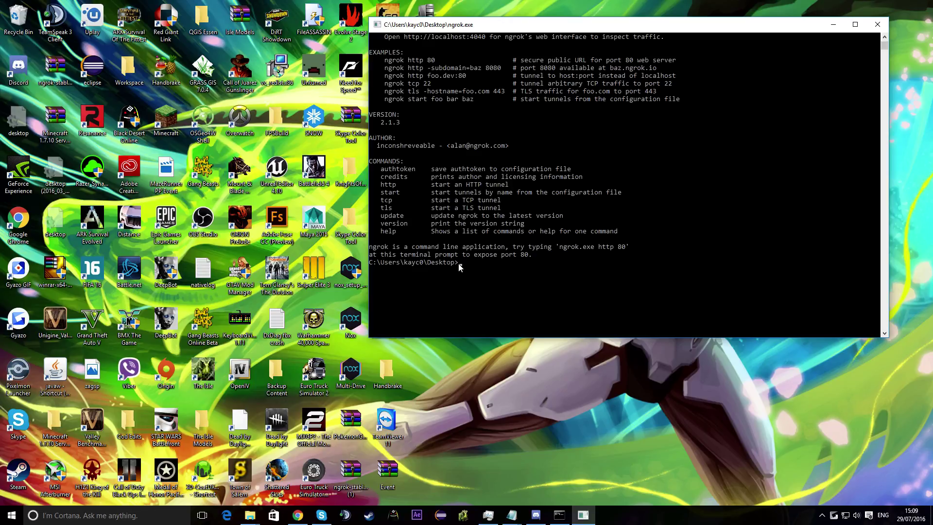
text(k g)
key(BackSpace)
text(http 69)
text(69)
key(Return)
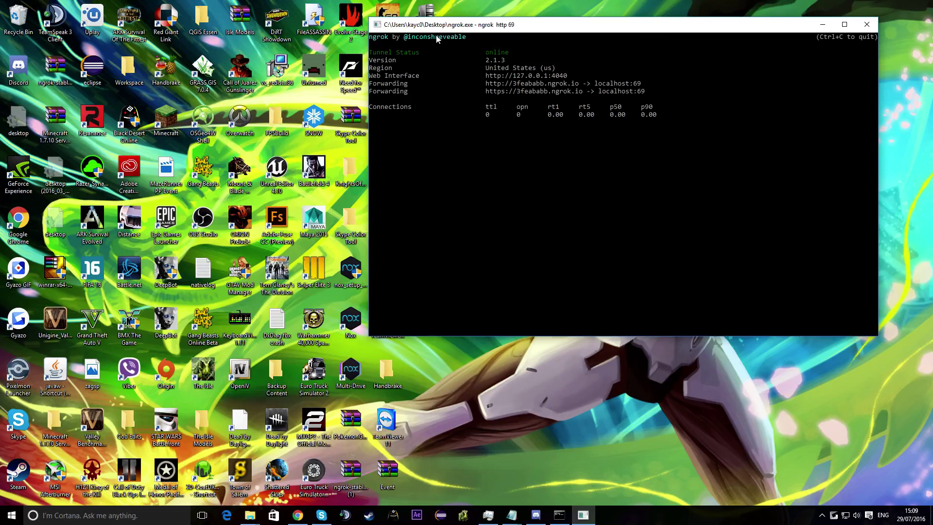
- Select and copy the http forwarding address shown in the ngrok console
drag(473, 30, 452, 33)
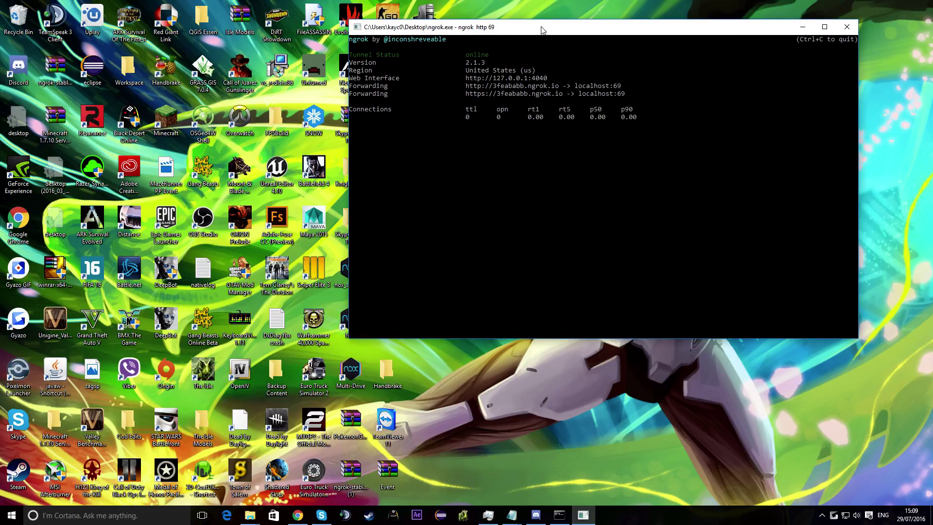
drag(546, 29, 613, 22)
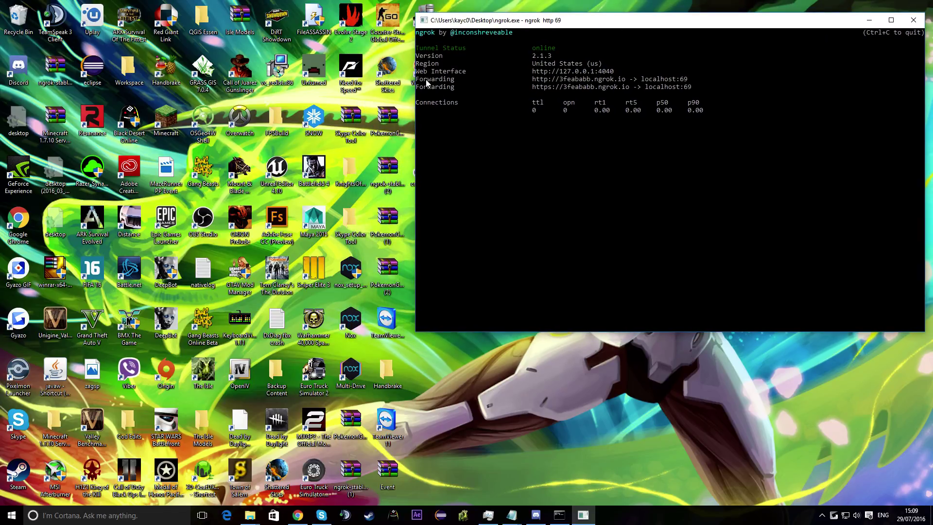
click(558, 84)
drag(533, 81, 624, 81)
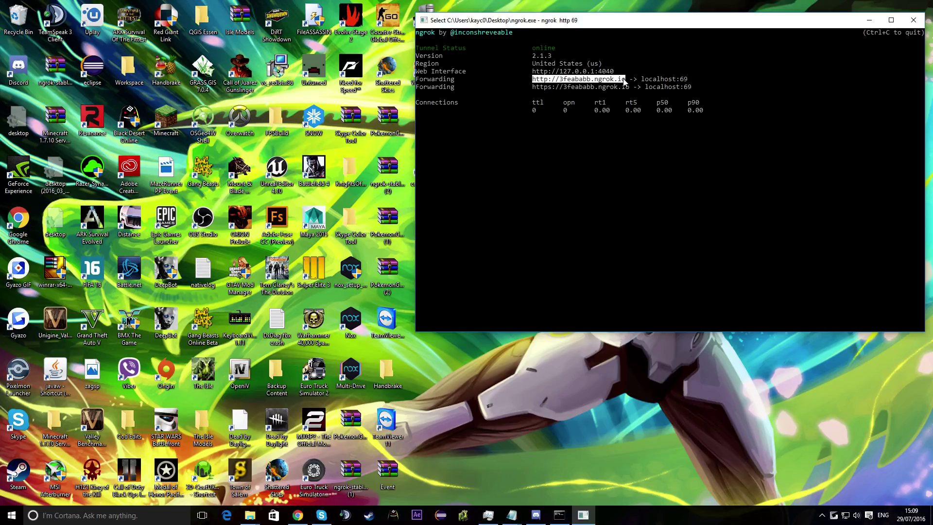
key(ctrl+c)
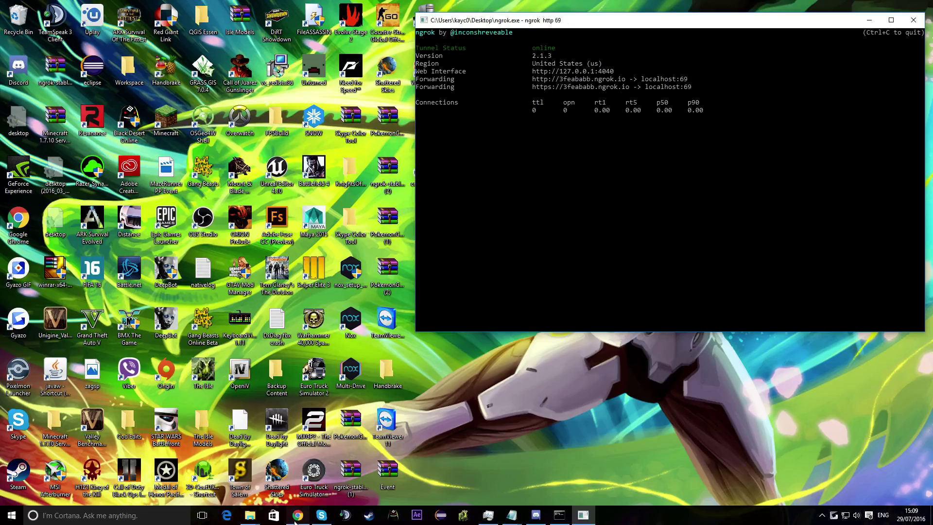
- Load the copied ngrok address in a new Chrome tab and allow the map's notifications
click(297, 515)
click(697, 22)
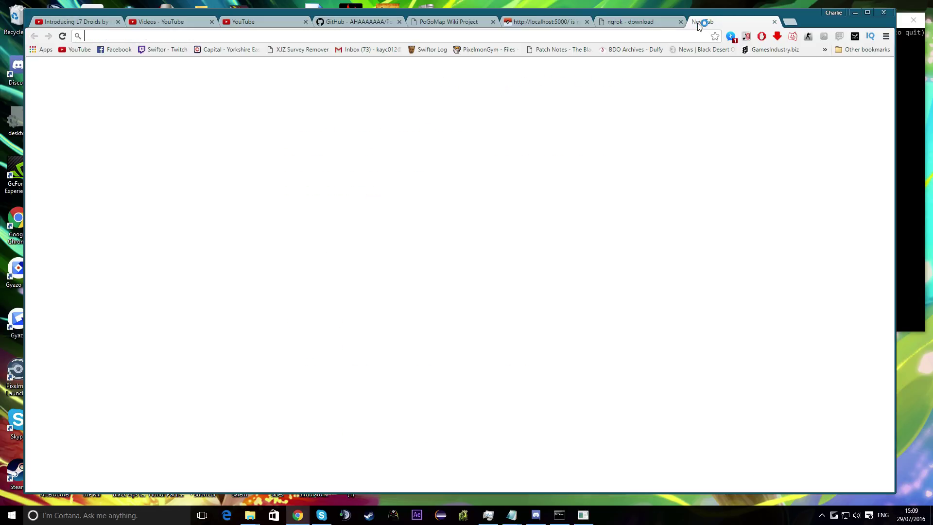
key(ctrl+v)
key(Return)
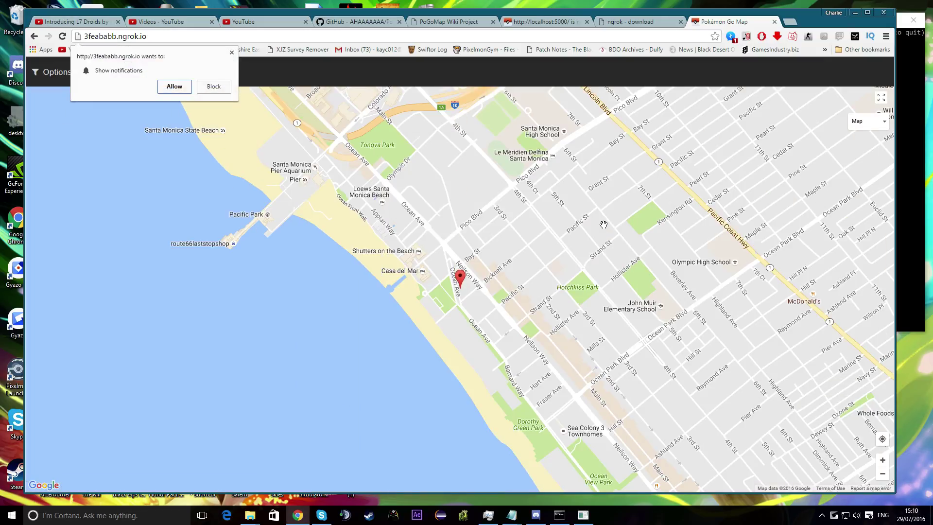
click(187, 87)
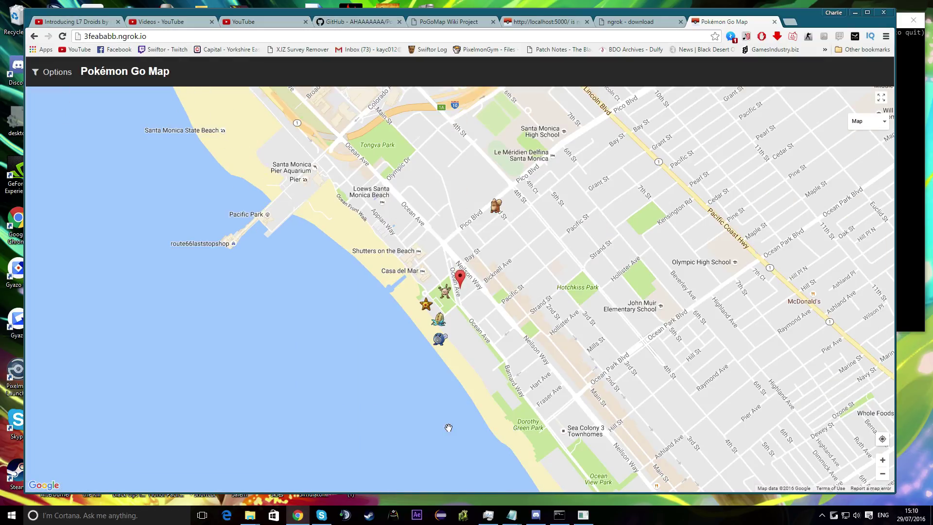
- Toggle location following on and back off in the map Options panel
scroll(476, 370, up, 1)
scroll(442, 311, down, 1)
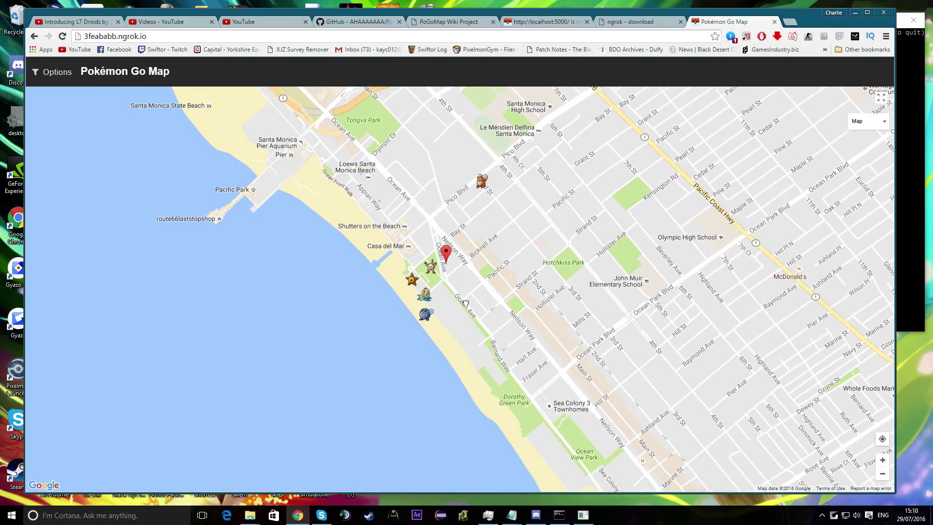
click(65, 75)
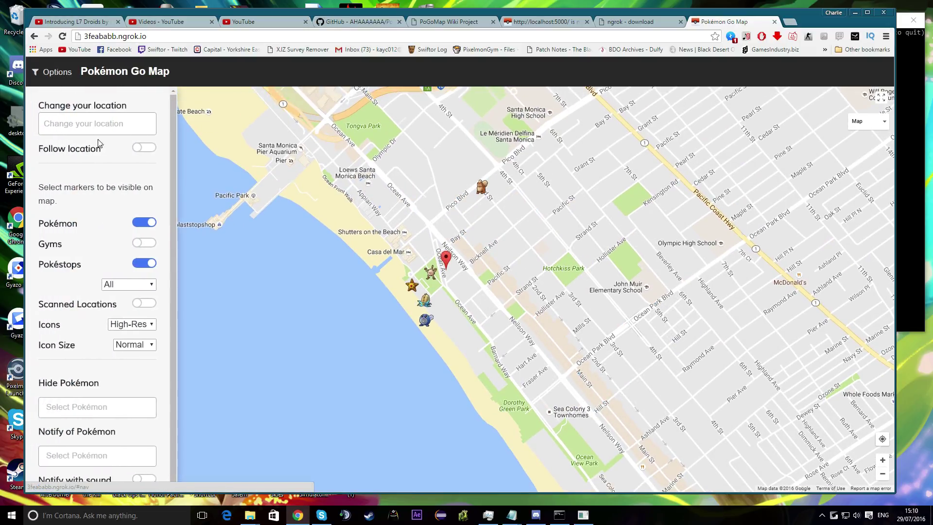
click(144, 151)
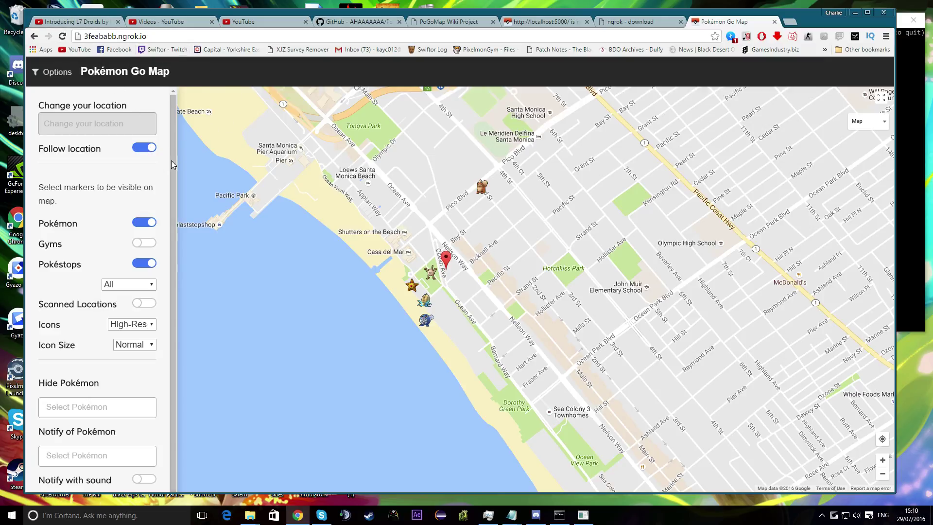
click(146, 149)
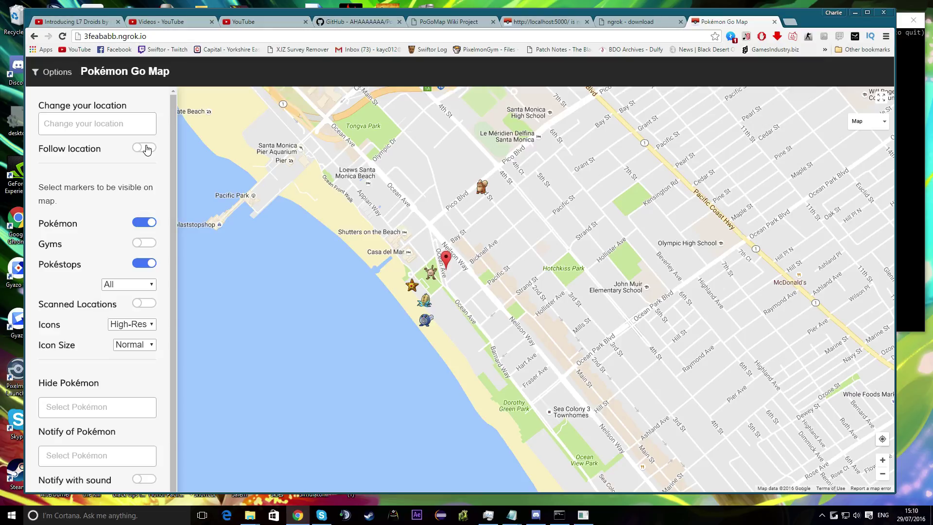
click(34, 81)
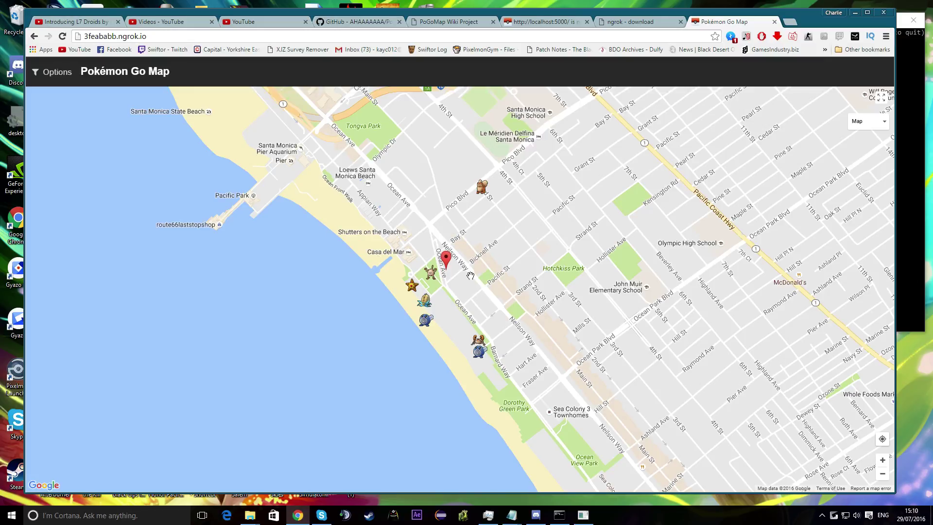
- Pan the map around Santa Monica and check the ngrok console before returning to Chrome
drag(497, 251, 505, 273)
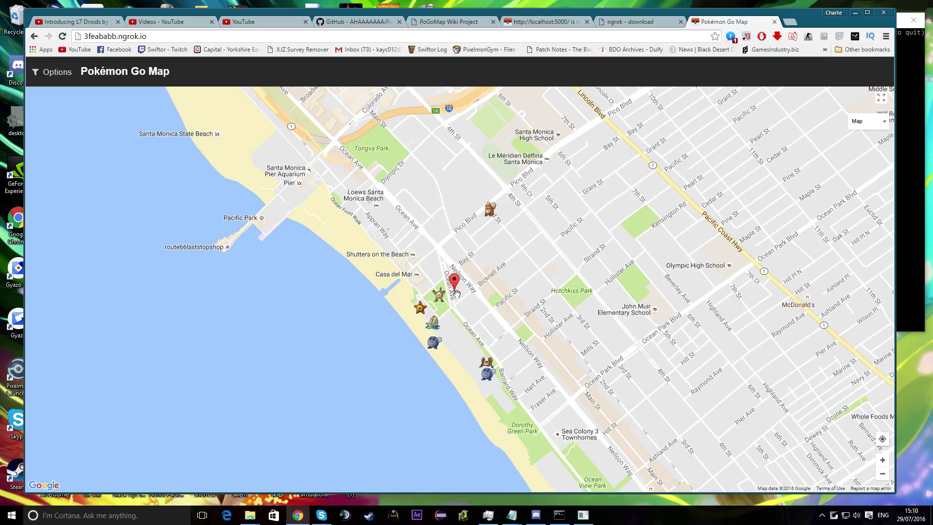
scroll(458, 297, down, 1)
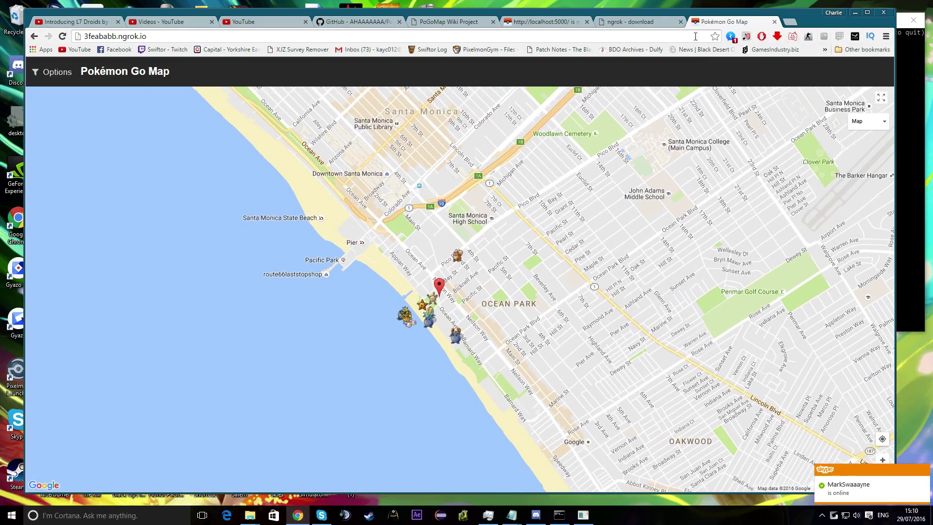
drag(148, 37, 73, 36)
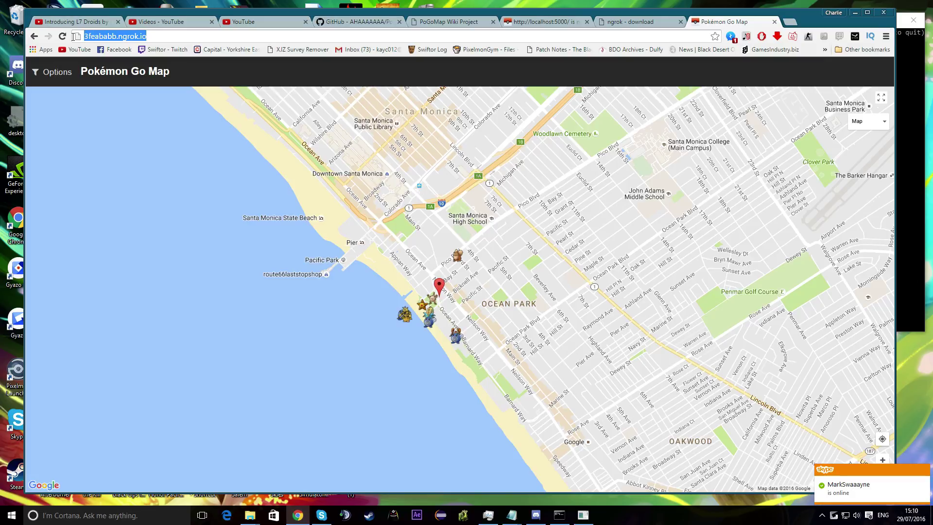
click(559, 516)
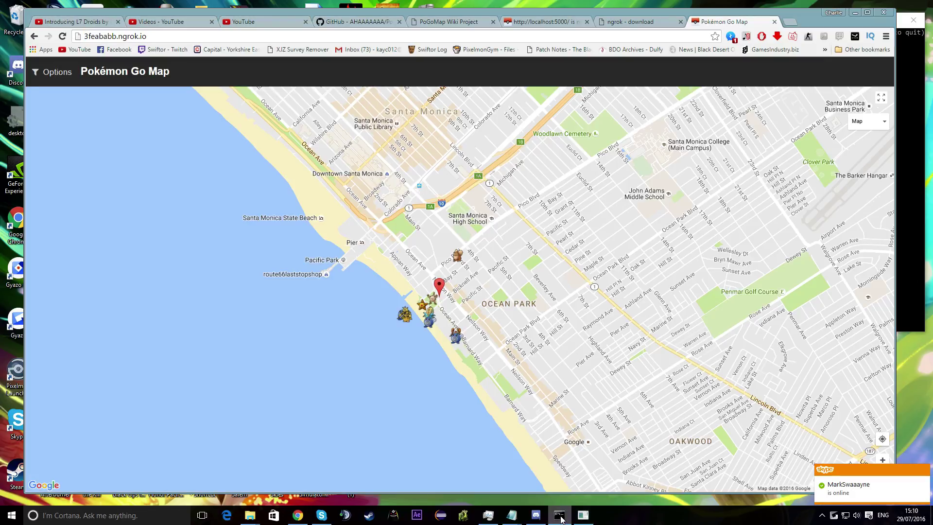
click(559, 516)
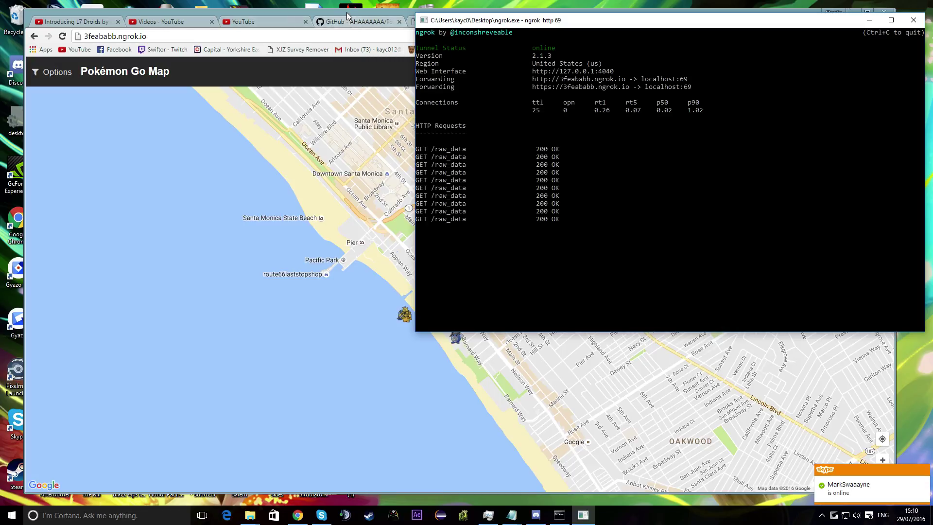
key(alt+Tab)
- Load localhost:69 in the ngrok download tab
click(651, 22)
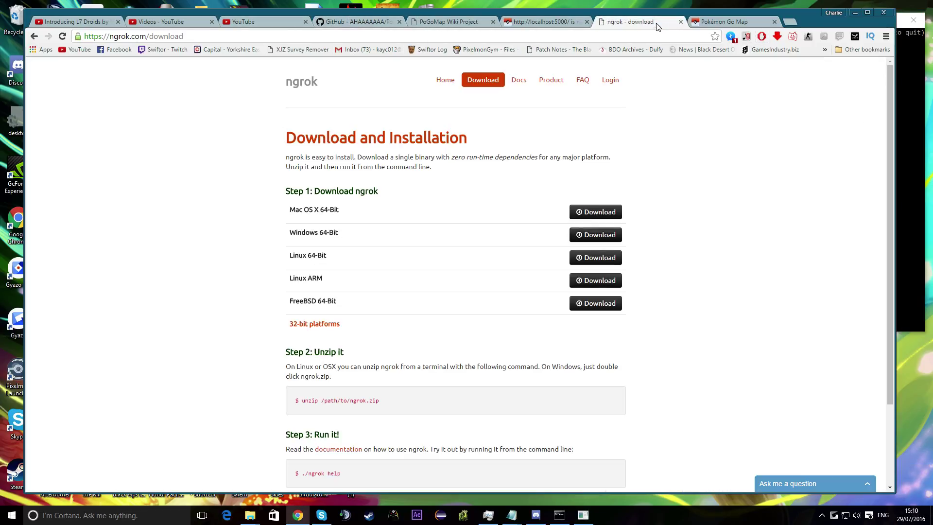
text(localhost:5000)
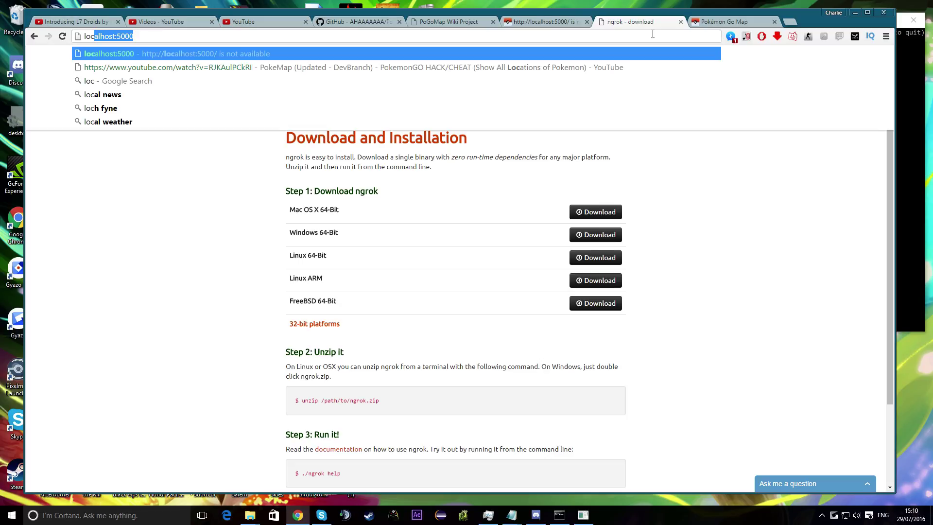
key(BackSpace)
key(BackSpace)
key(BackSpace)
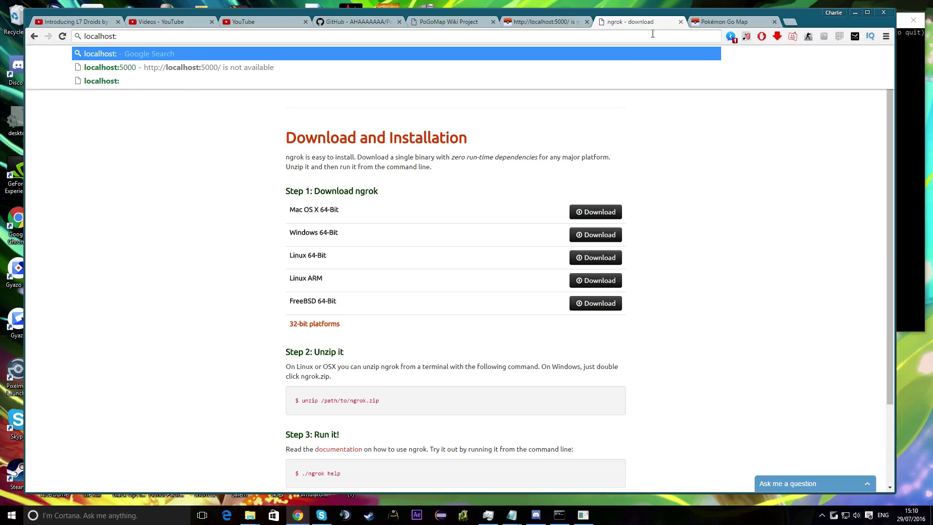
text(69)
key(Return)
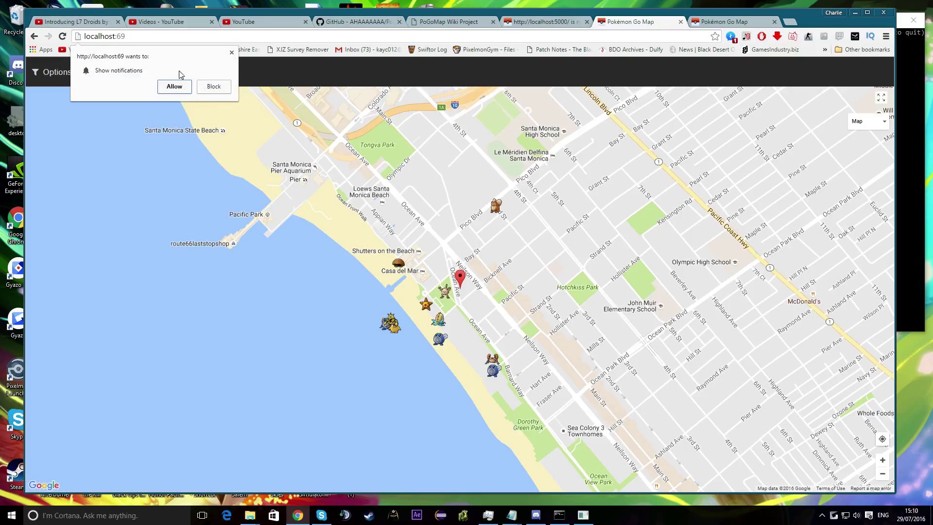
- Try localhost:5000 instead and close the tab that fails to connect
double_click(120, 36)
text(5000)
key(Return)
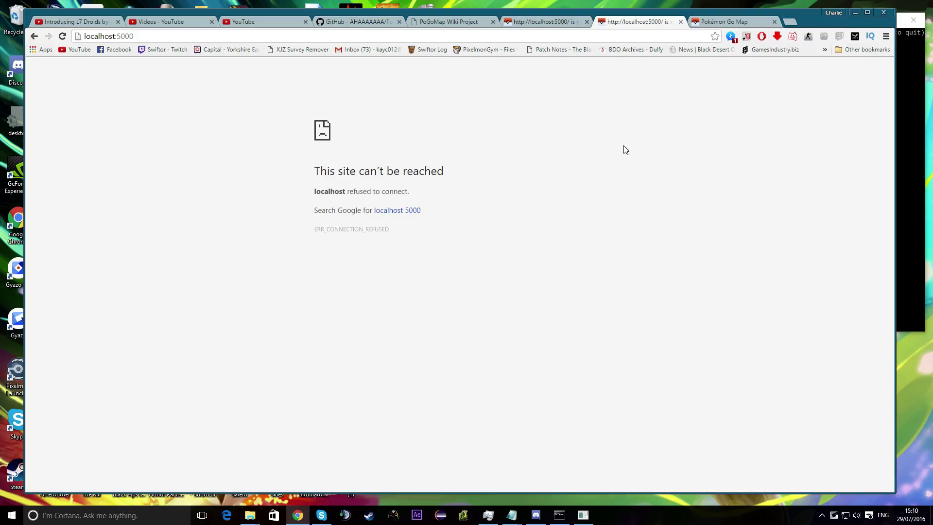
click(681, 22)
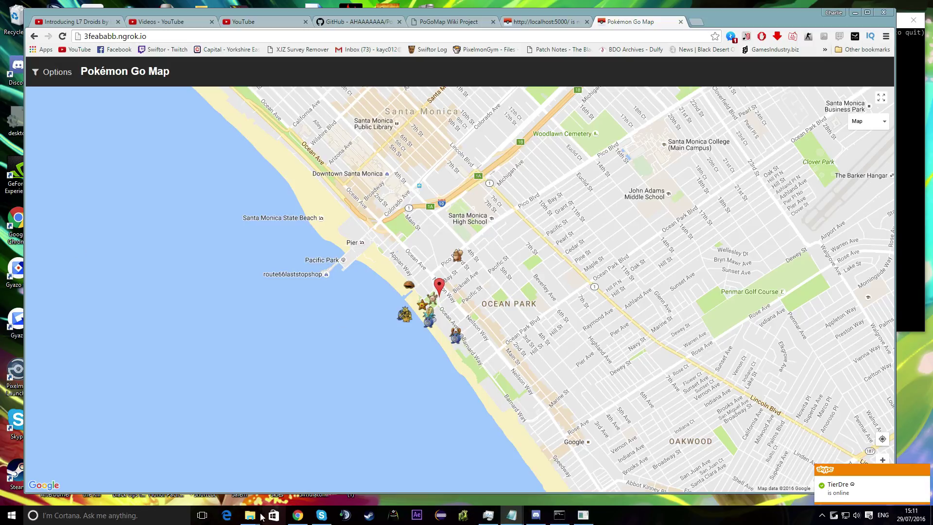
- Open a command window in the PokemonGo-Map-master folder, then return to Chrome
mouse_move(255, 515)
click(284, 488)
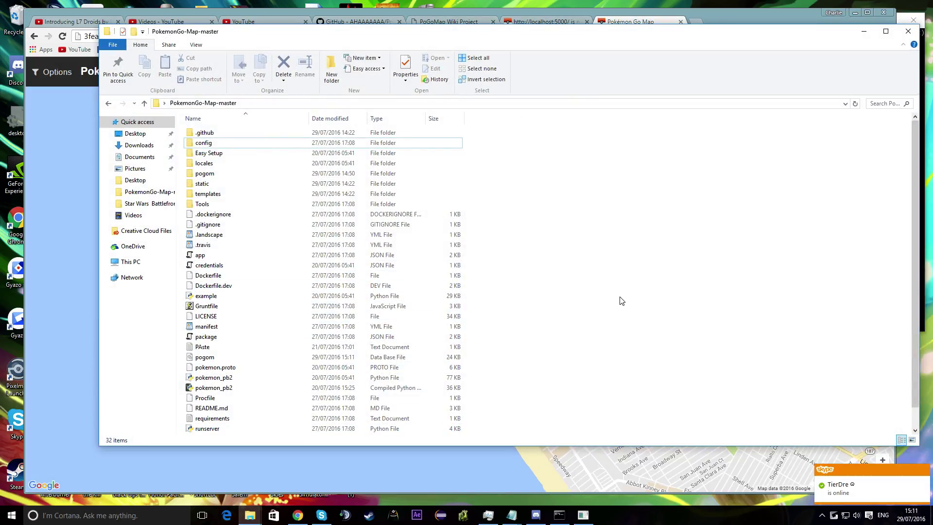
shift+right_click(596, 292)
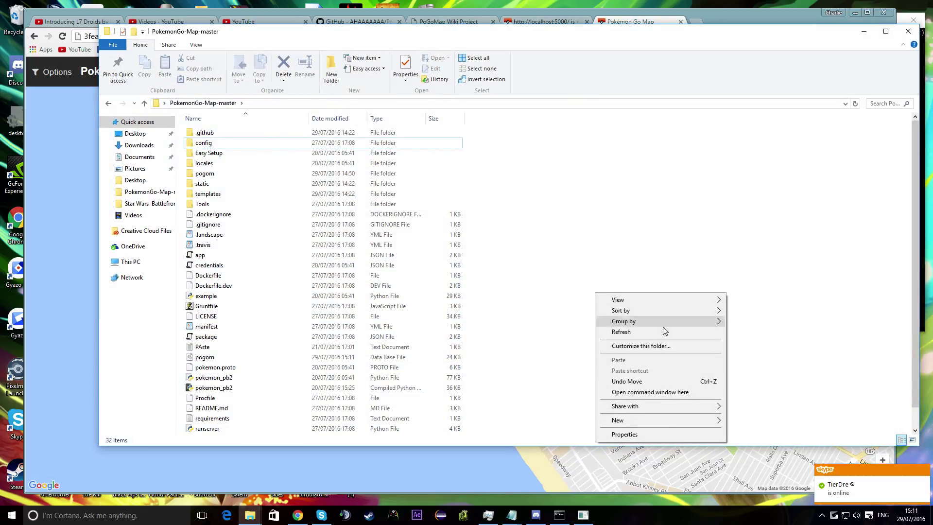
click(653, 393)
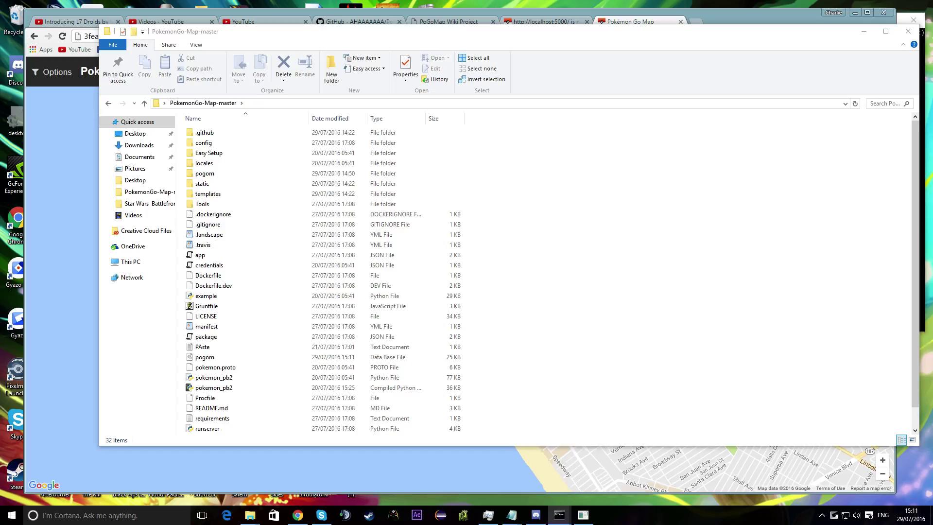
click(728, 16)
- Load the map from localhost:5000 in a new tab
click(696, 22)
text(localhost:5000)
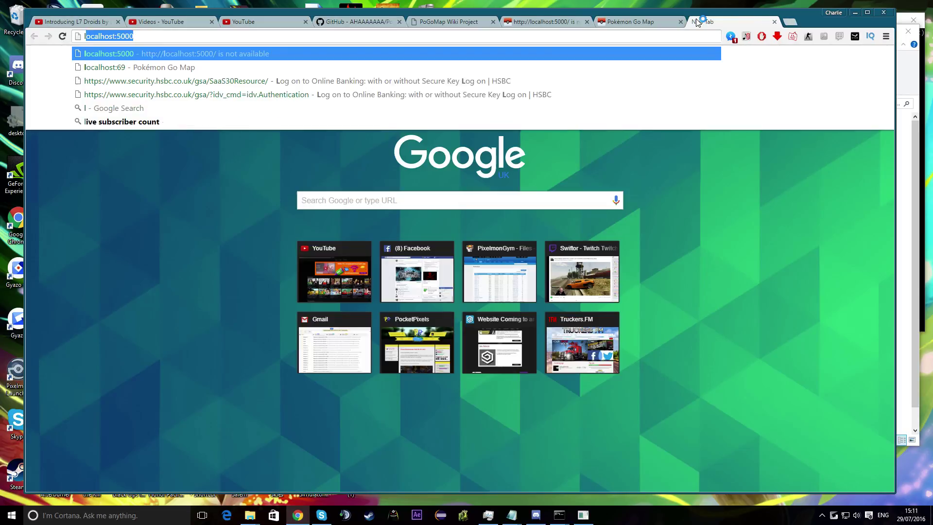
key(Return)
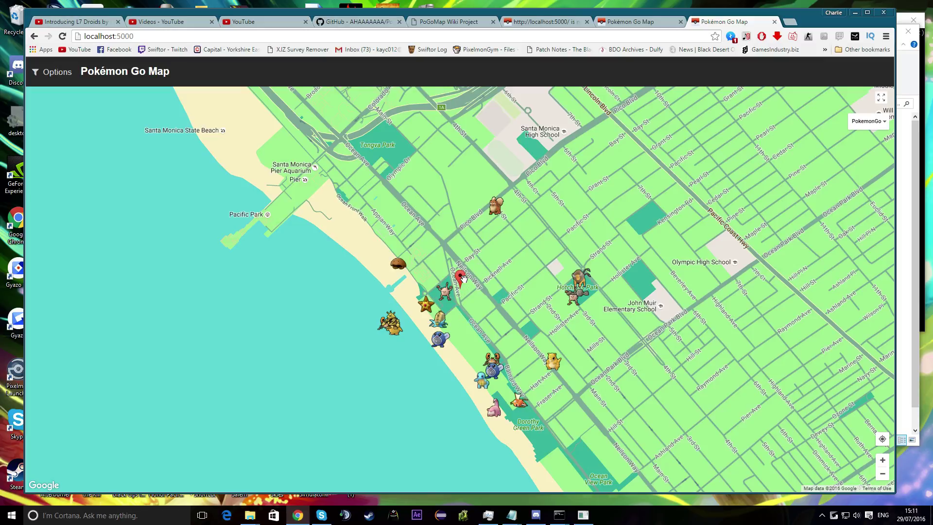
- View the nearby Squirtle's despawn time and location, then close its popup and notification
click(484, 381)
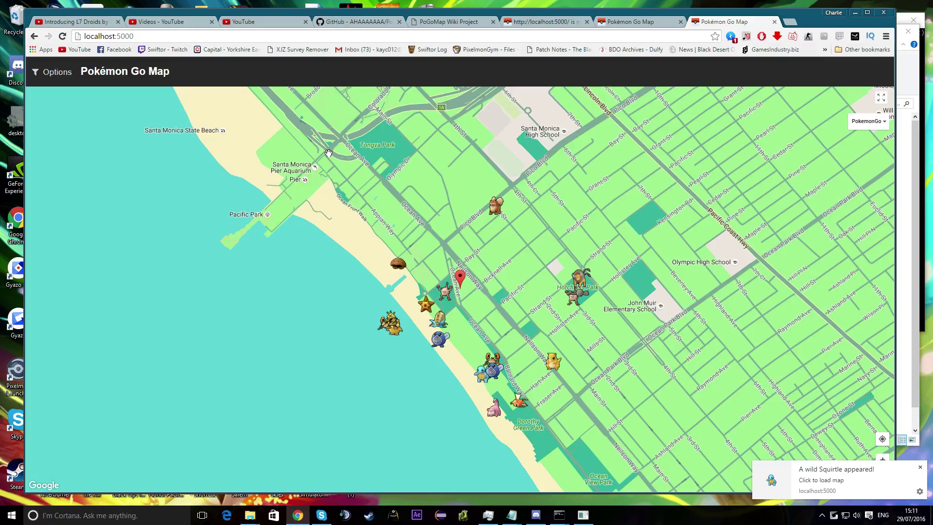
click(919, 467)
click(480, 381)
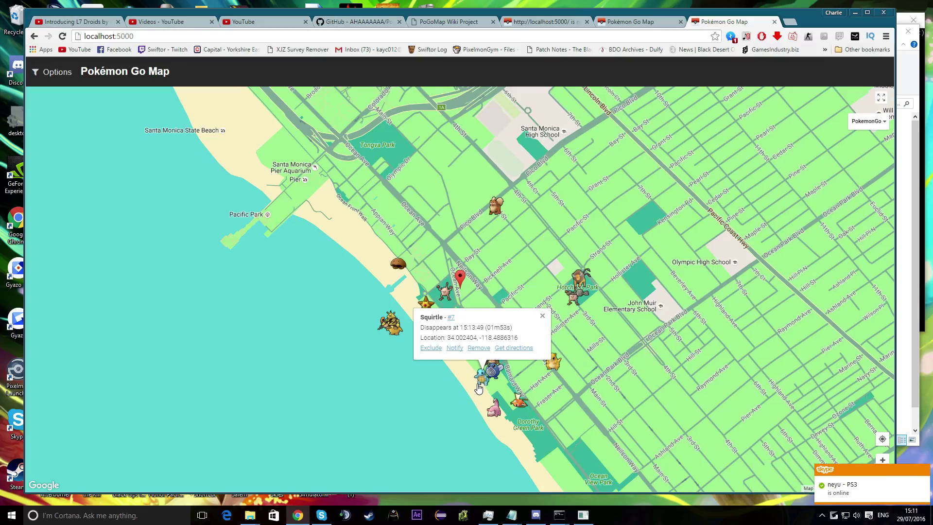
click(542, 316)
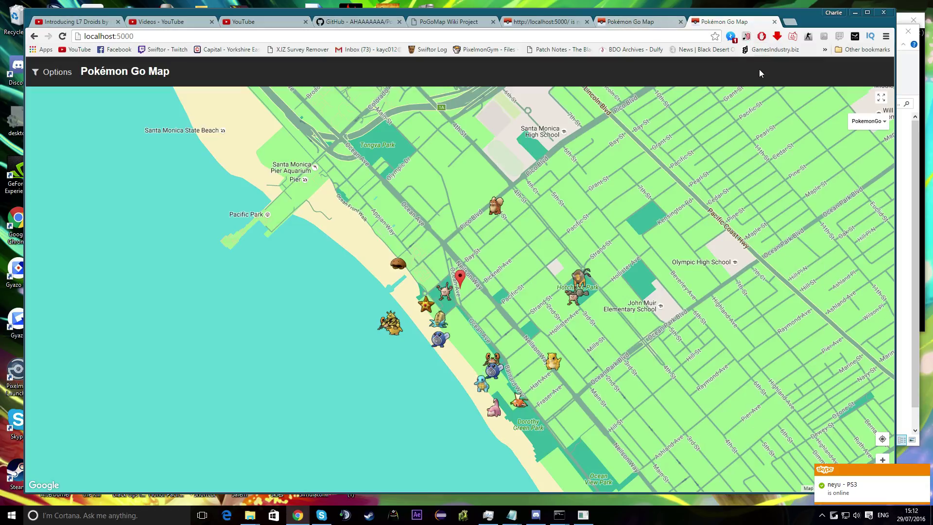
click(583, 515)
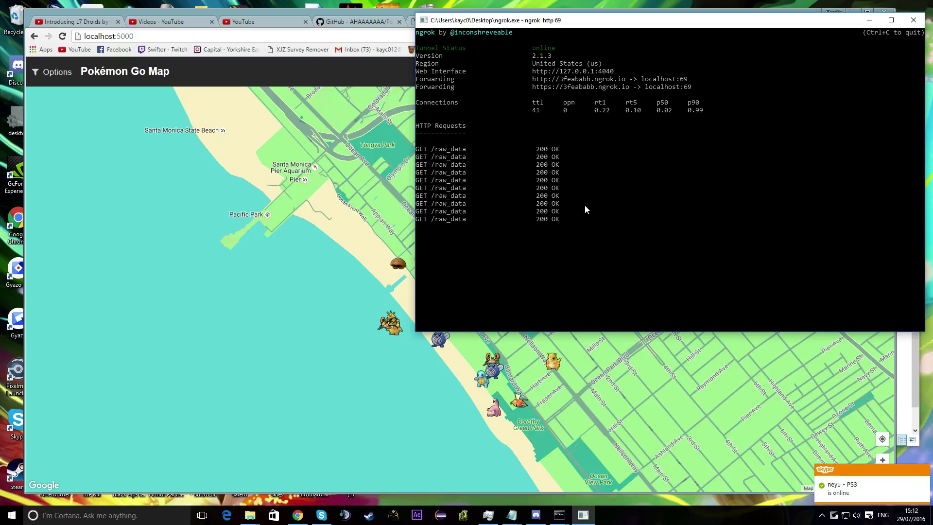
- End the console selection, minimize Chrome and File Explorer, and move the ngrok console lower right
right_click(606, 228)
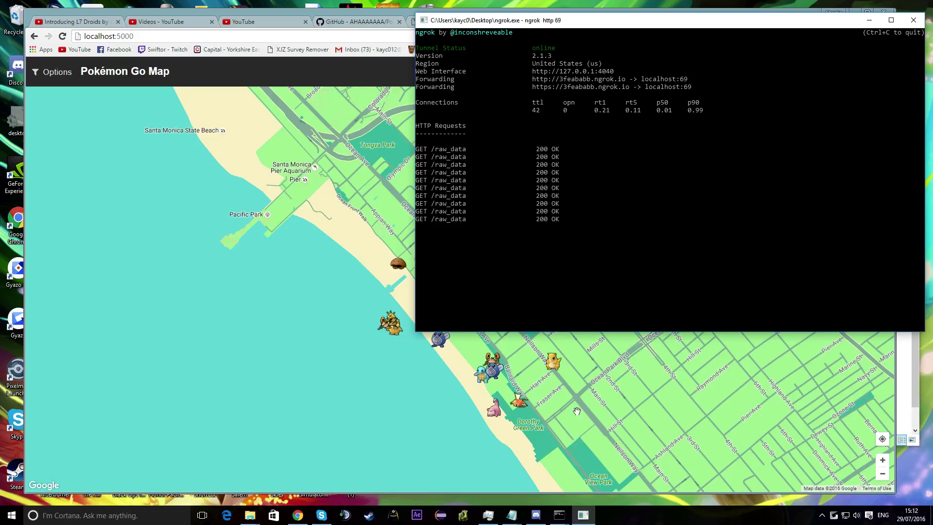
drag(835, 20, 822, 48)
click(851, 11)
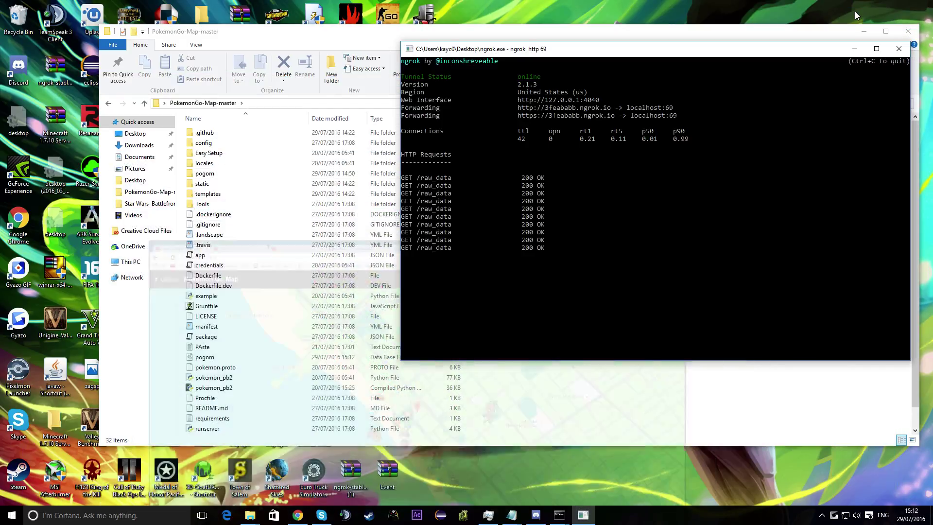
click(865, 30)
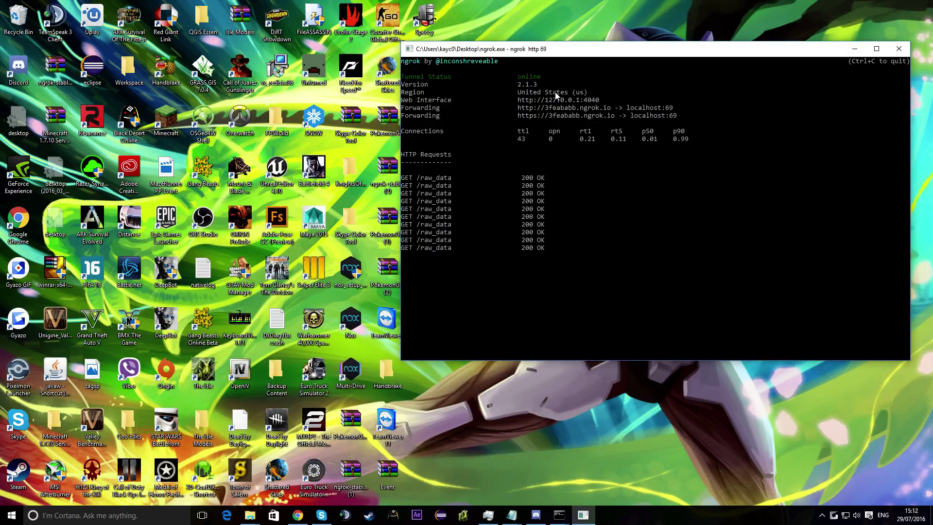
drag(574, 51, 417, 145)
- Launch a new ngrok console at top left and run 'ngrok http 5000'
double_click(505, 112)
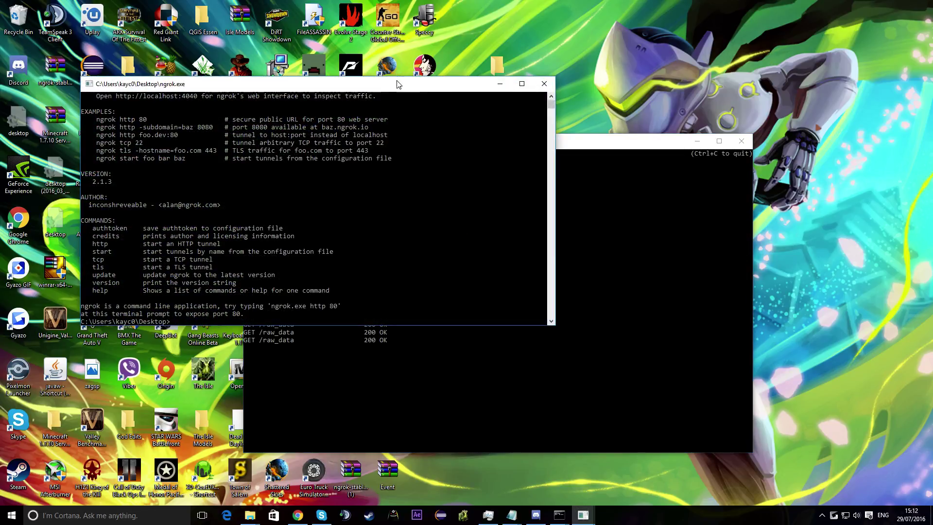
drag(397, 84, 370, 25)
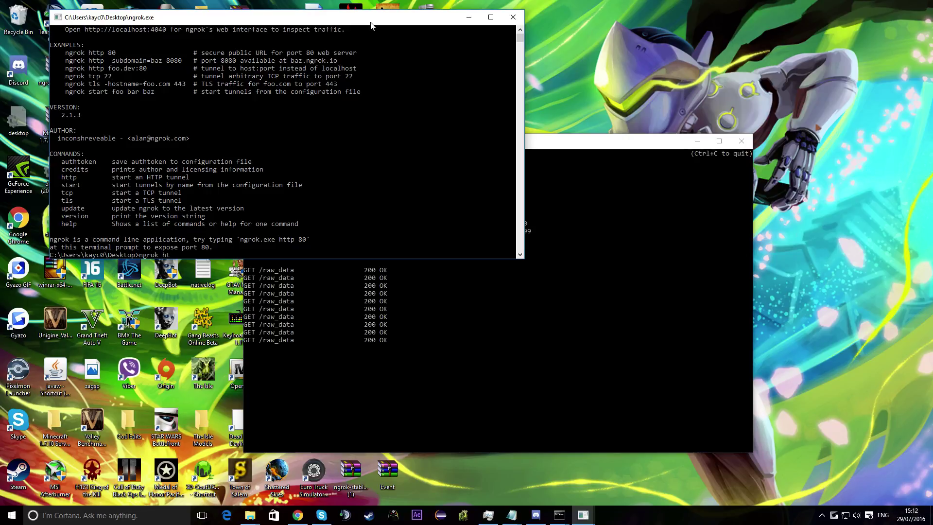
text(ngrok http 5000)
key(Return)
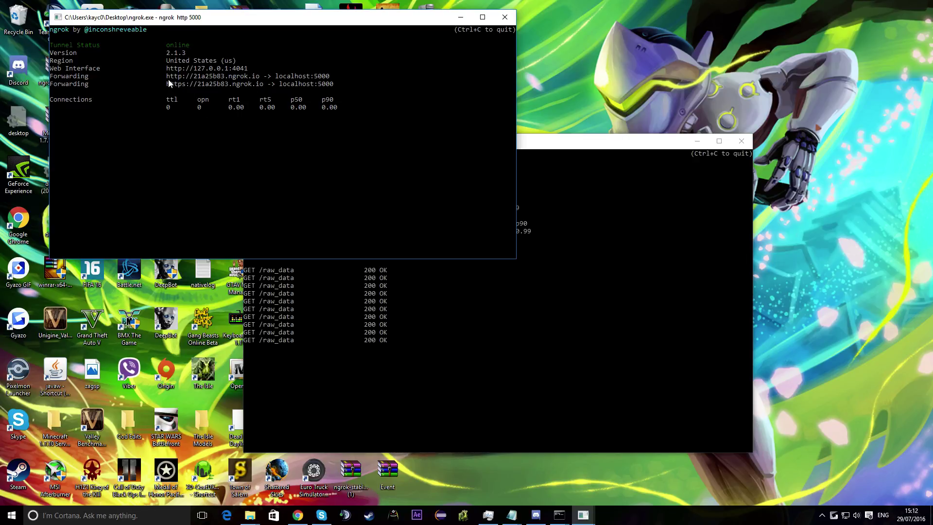
- Copy the 21a25b83.ngrok.io forwarding address and bring Chrome back to the front
drag(167, 77, 257, 79)
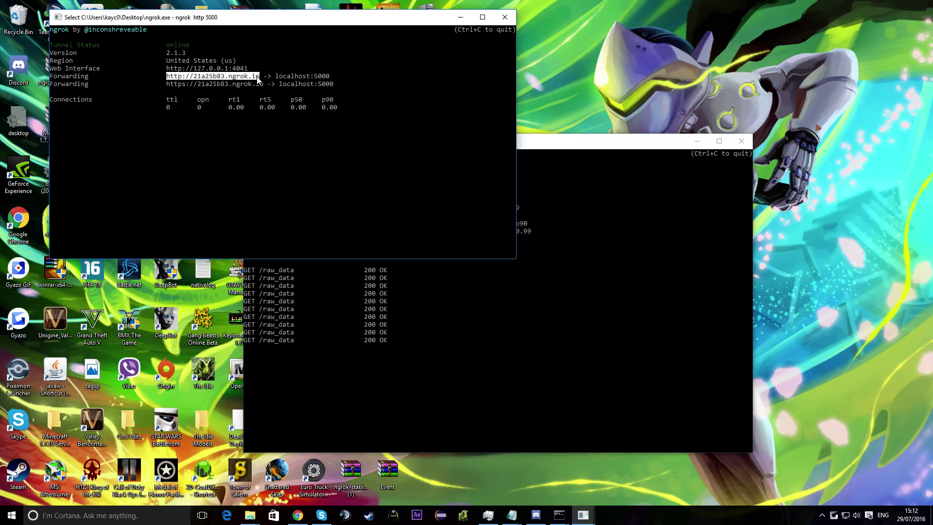
right_click(257, 78)
click(297, 515)
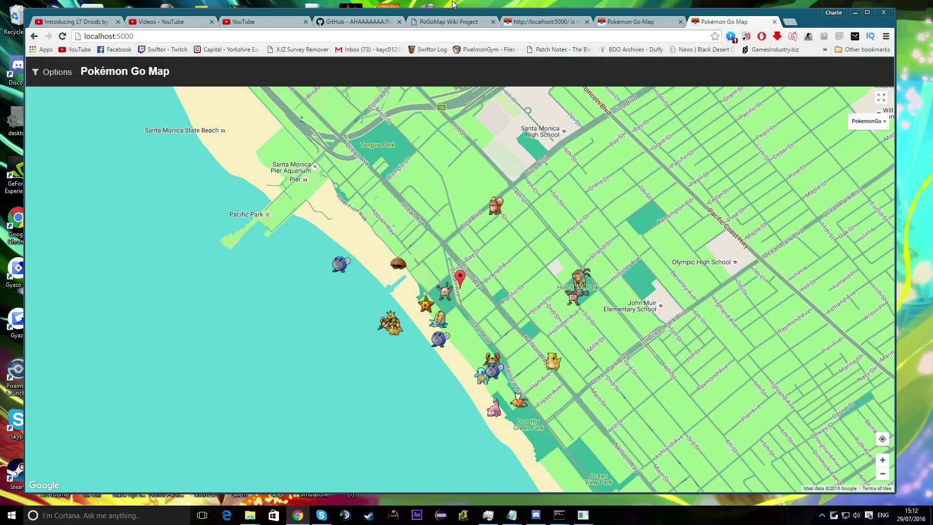
- Load the 21a25b83.ngrok.io address in a new tab, allow notifications, then switch to another map tab
click(790, 22)
text(http://21a25b83.ngrok.io)
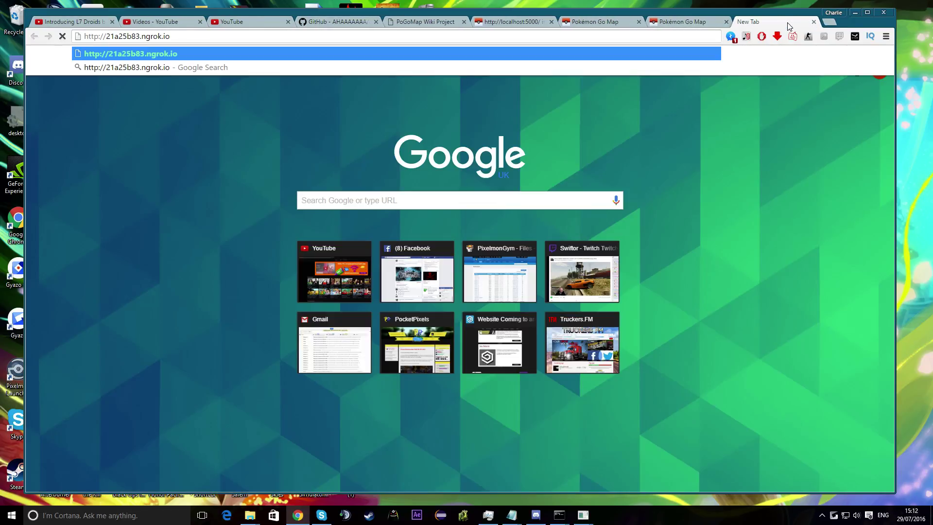
key(Return)
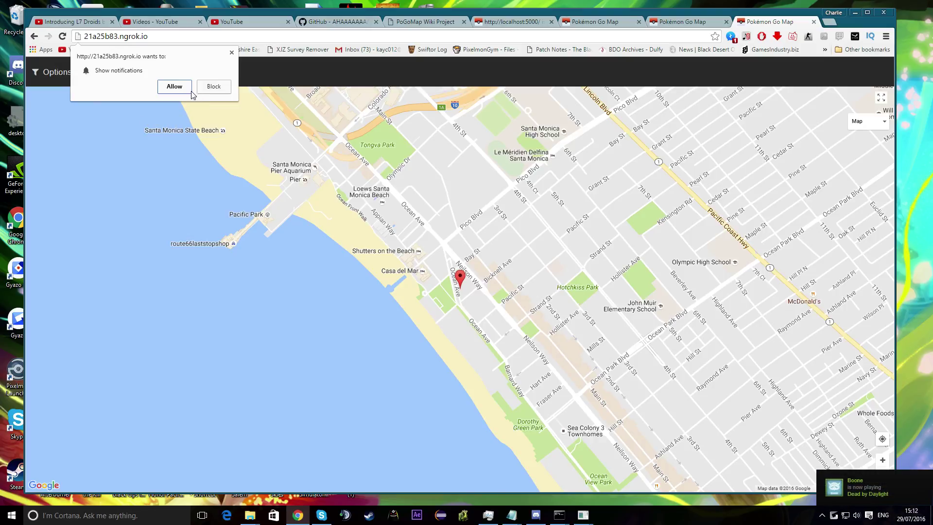
click(188, 88)
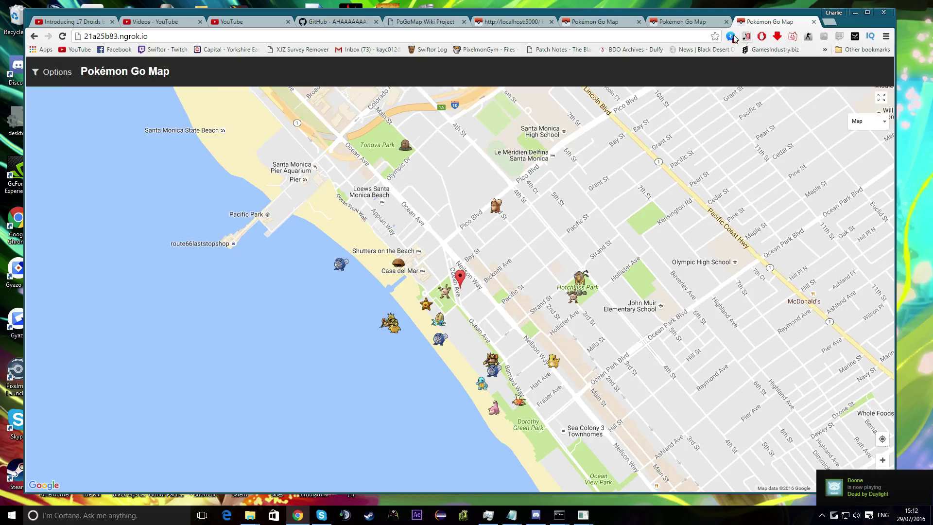
click(685, 22)
click(600, 21)
- Close the unreachable localhost:5000 tab and pan the map in the localhost copy
click(504, 23)
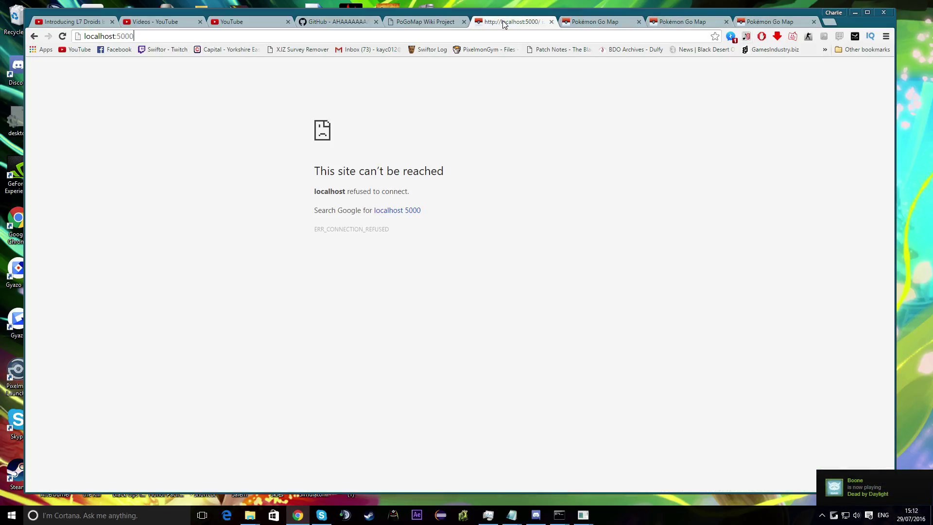
click(551, 21)
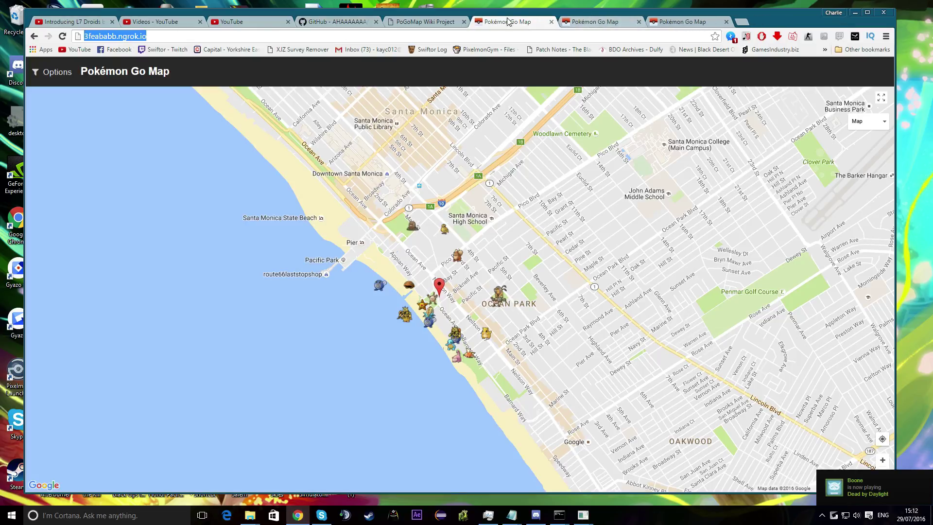
click(684, 22)
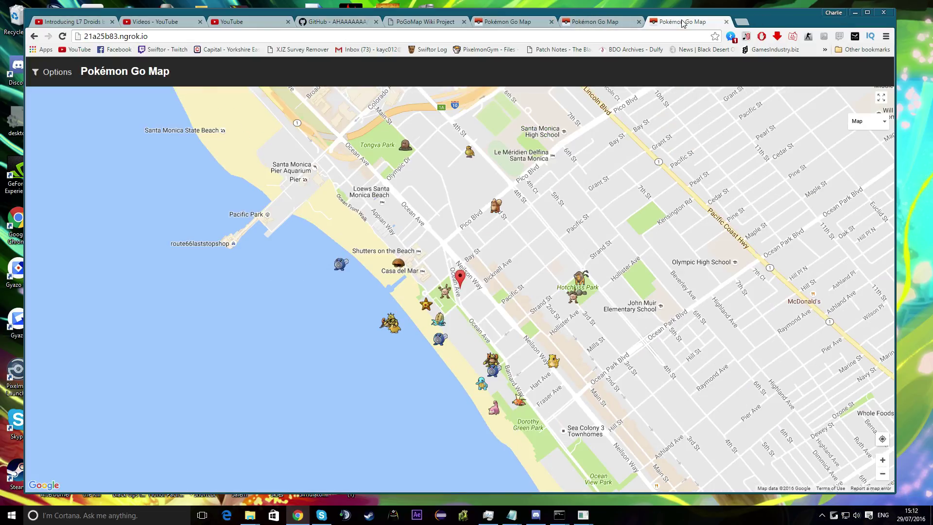
click(636, 22)
mouse_move(483, 281)
mouse_down()
mouse_move(437, 256)
mouse_move(483, 264)
mouse_up()
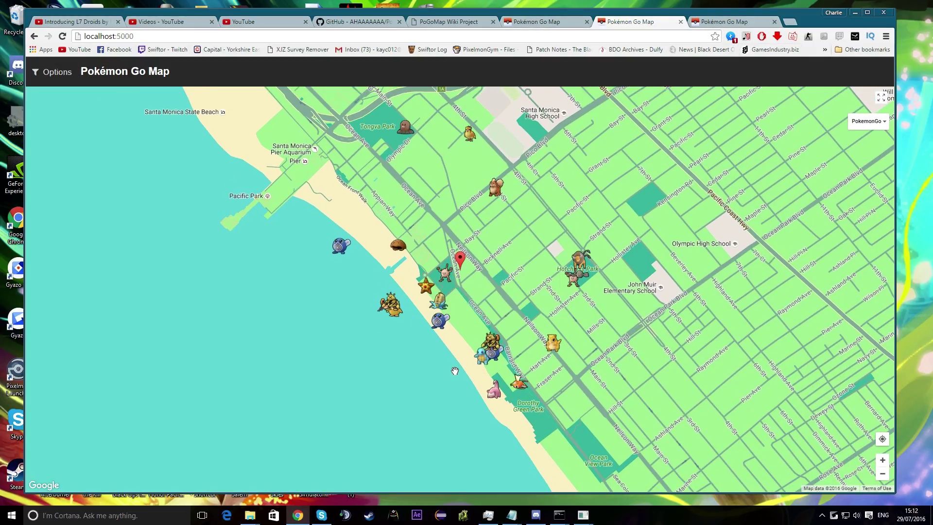
drag(454, 371, 446, 351)
- Compare the 3feabab.ngrok.io and 21a25b83.ngrok.io tabs, highlighting each address and zooming near Ocean Park
click(537, 22)
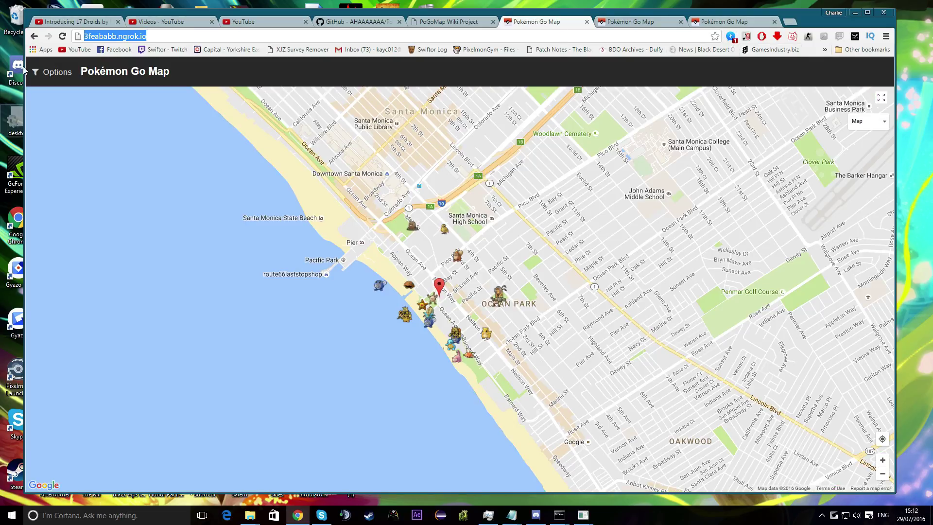
drag(157, 35, 77, 36)
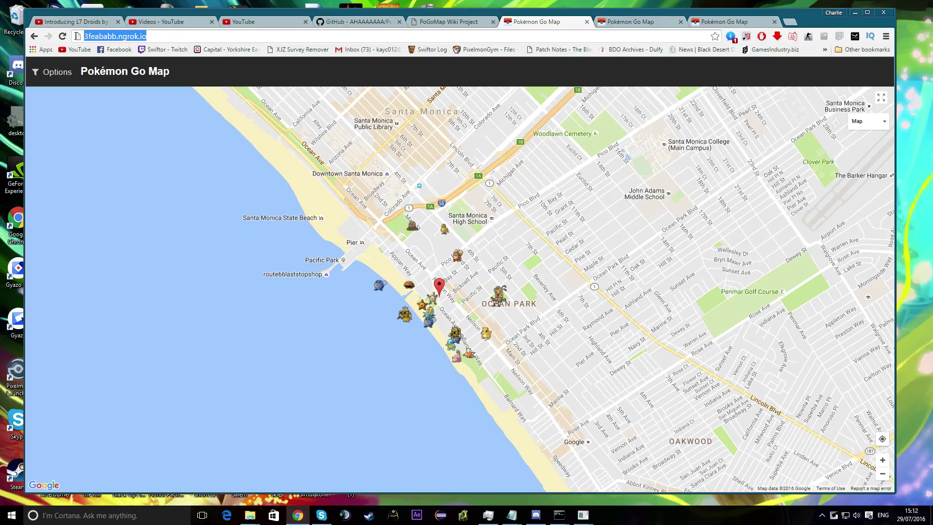
scroll(535, 279, up, 1)
drag(513, 256, 571, 248)
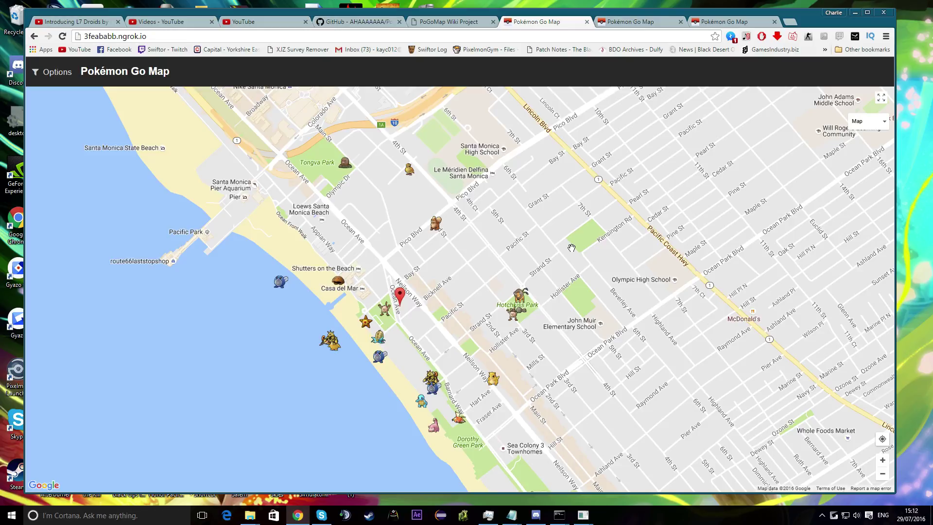
click(729, 20)
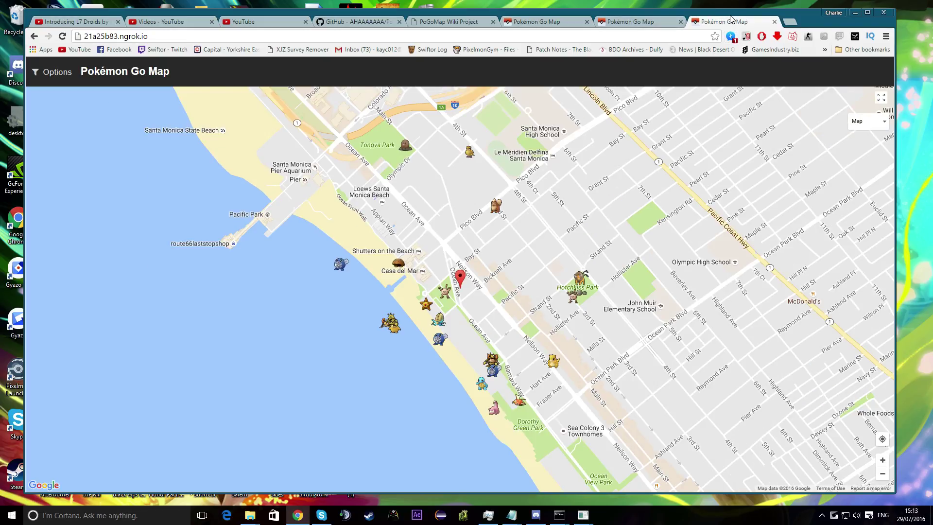
drag(153, 36, 51, 38)
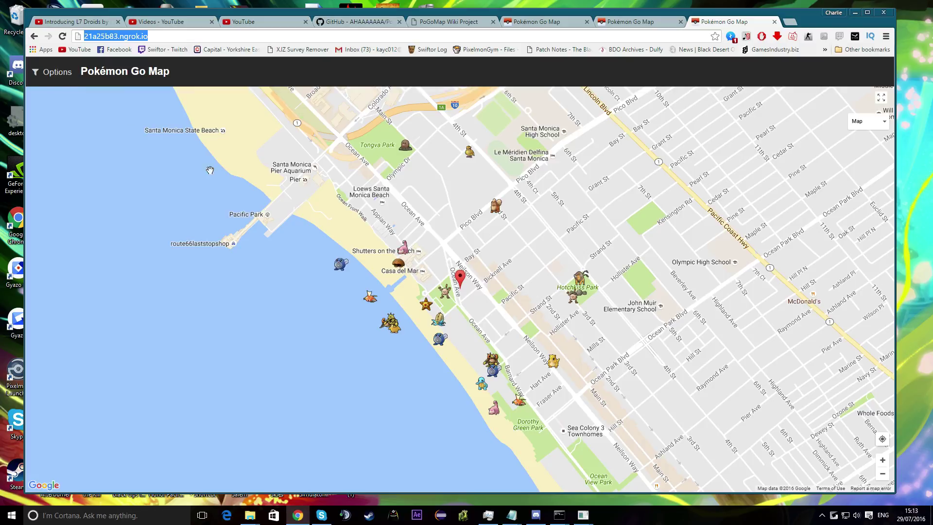
- Relocate the 21a25b83 map to London by searching 'England Lon' in Options
click(58, 71)
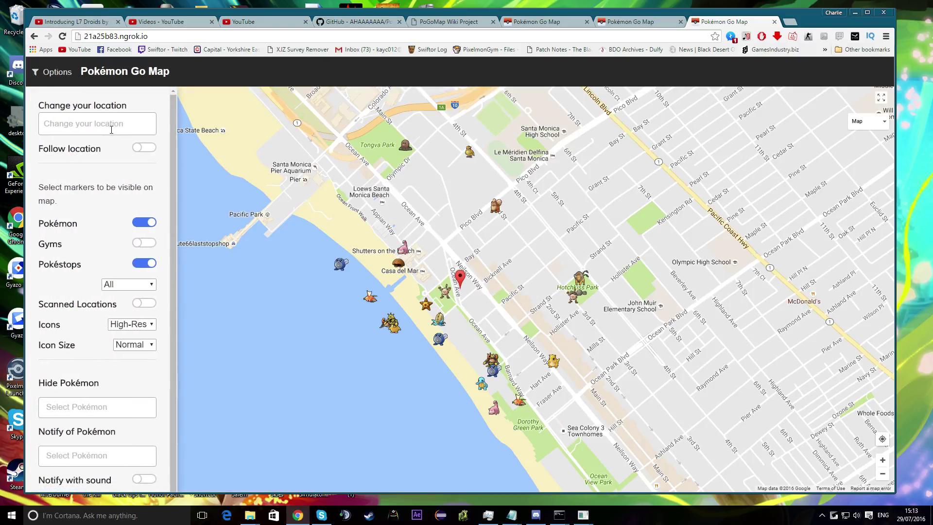
click(111, 130)
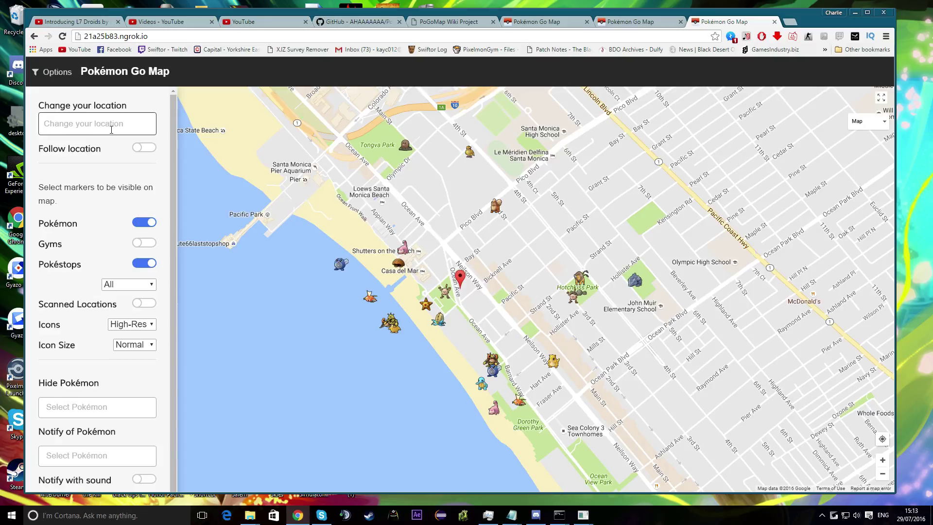
text(England Lon)
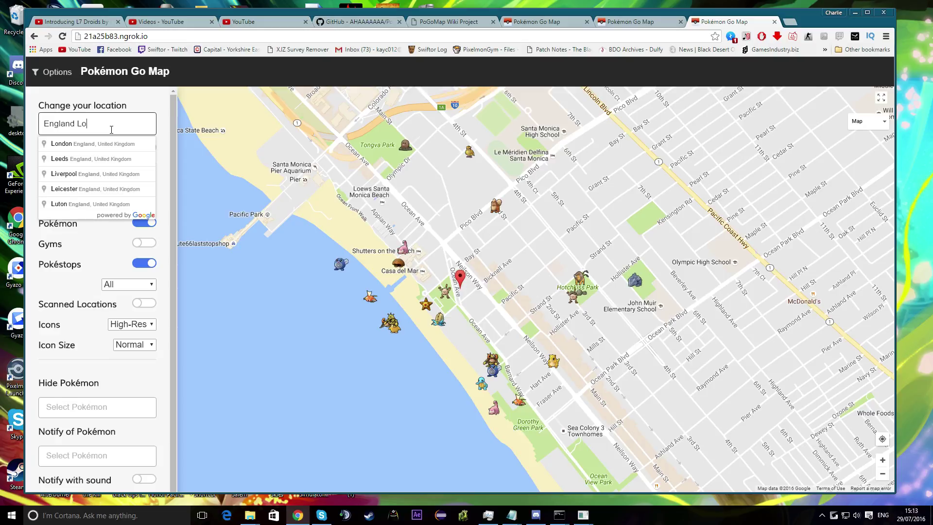
click(113, 146)
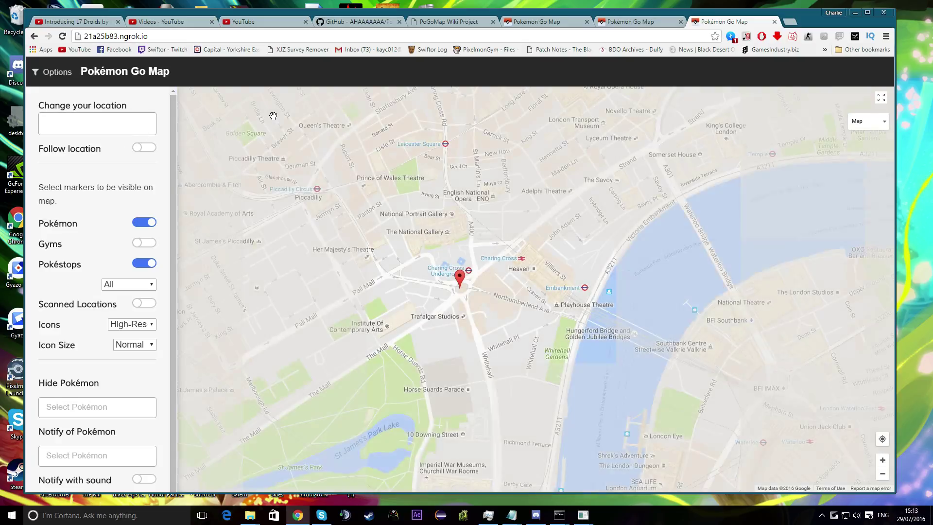
- Check the localhost:5000 and 3feabab.ngrok.io Santa Monica tabs, ending on localhost:5000
click(602, 21)
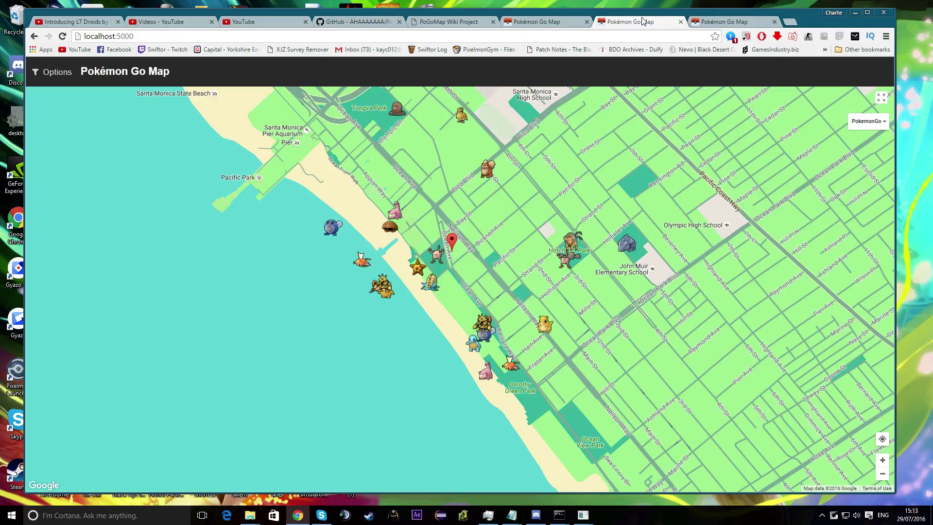
click(554, 22)
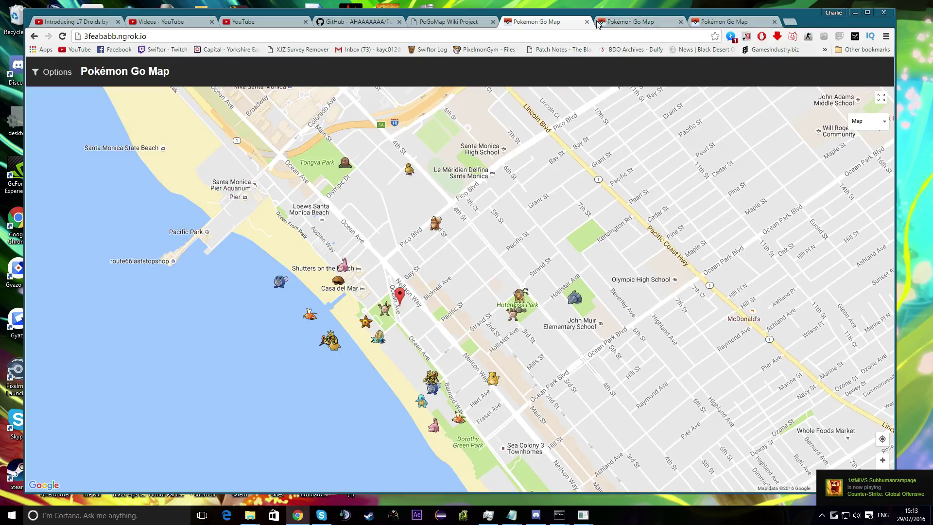
click(648, 24)
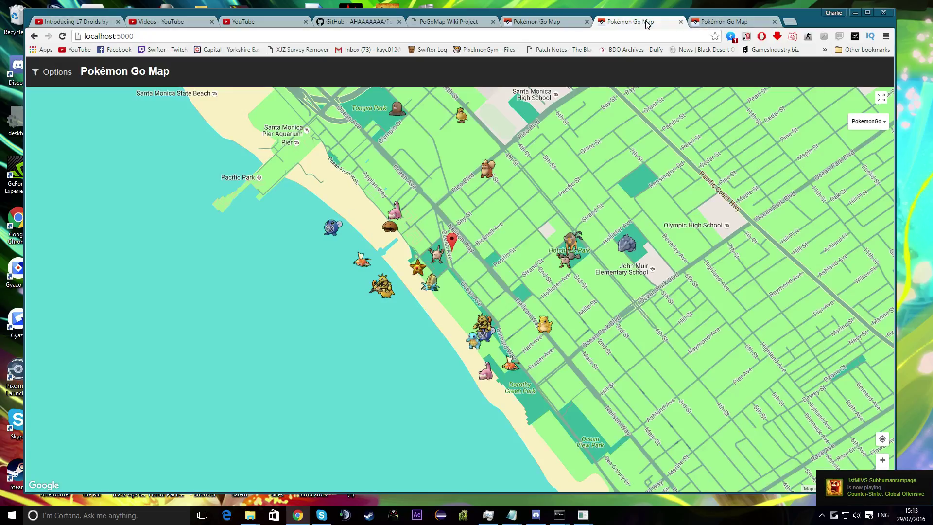
- Switch to the London map, close the localhost:5000 tab, and hide Pokéstops
key(ctrl+Tab)
click(680, 22)
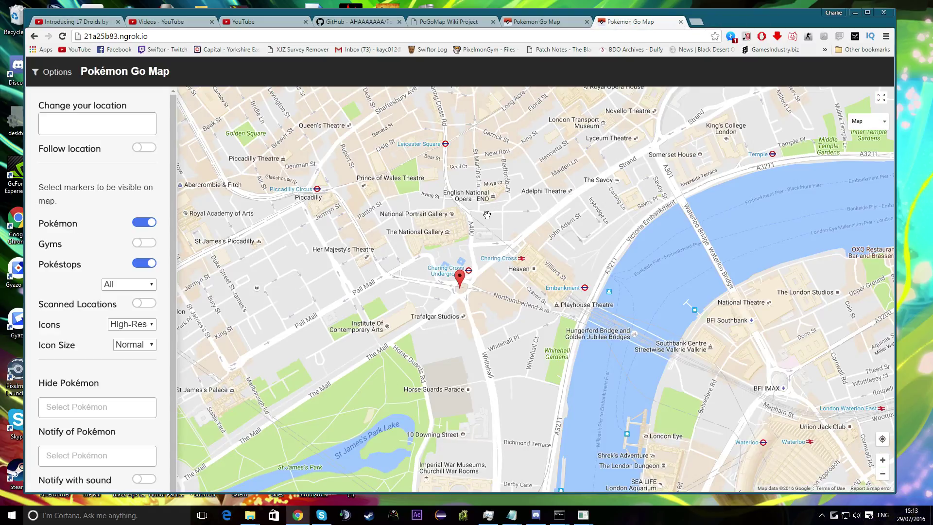
scroll(487, 214, up, 1)
scroll(483, 219, down, 1)
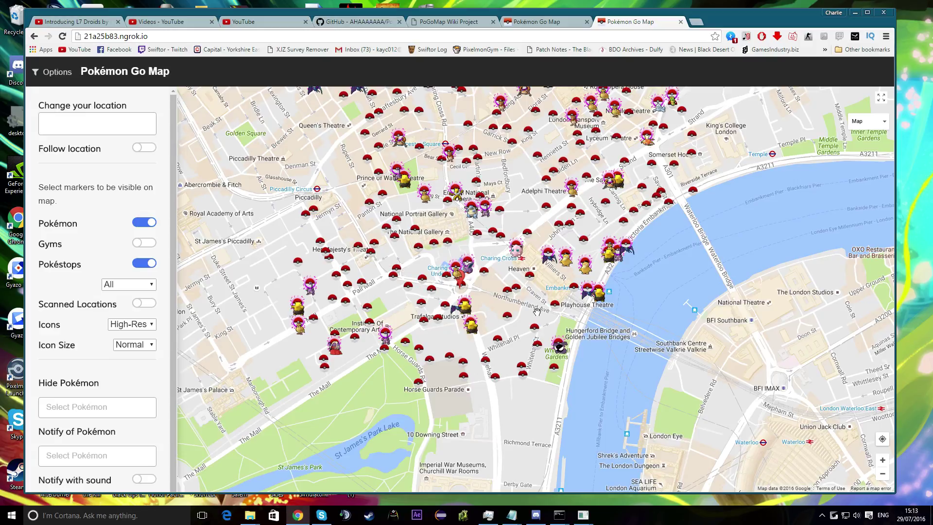
click(144, 263)
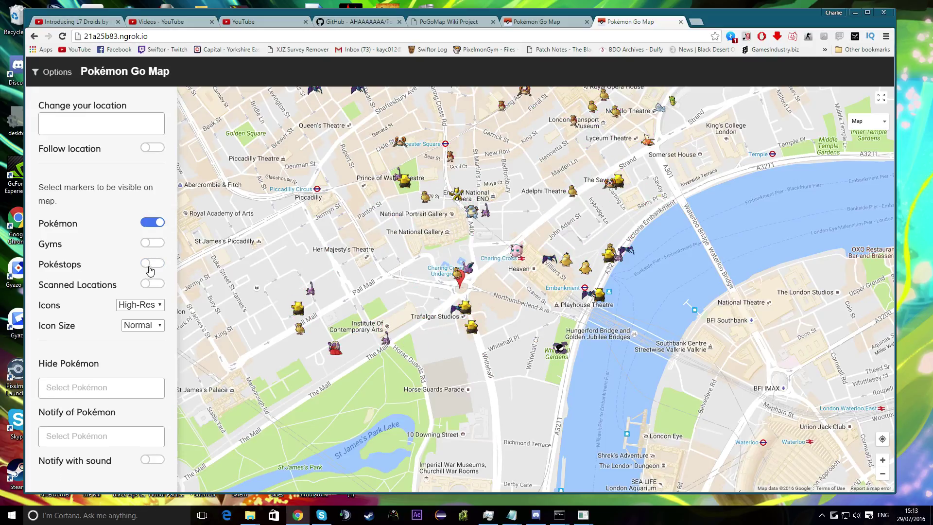
- Inspect the Blastoise and Rattata markers near the National Gallery, then go to the Santa Monica tab
scroll(465, 241, down, 2)
scroll(465, 241, up, 2)
scroll(465, 241, down, 1)
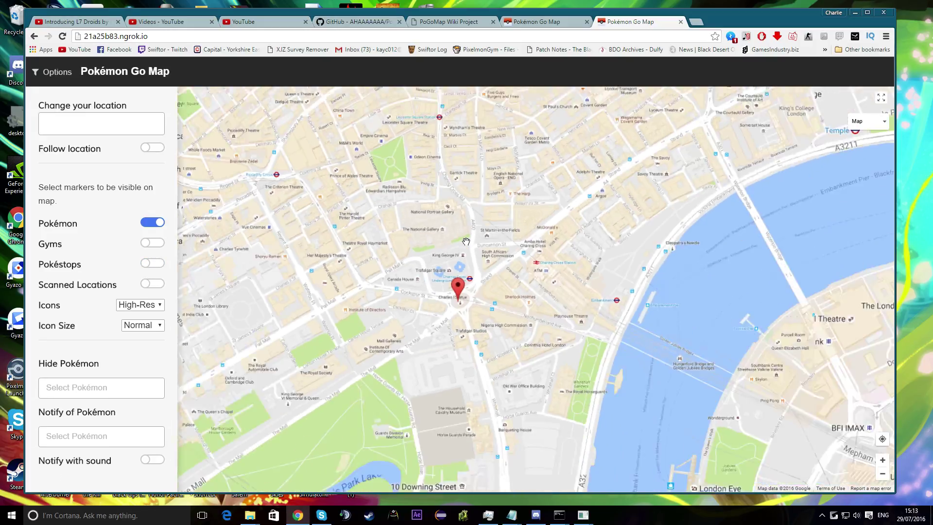
scroll(466, 241, up, 1)
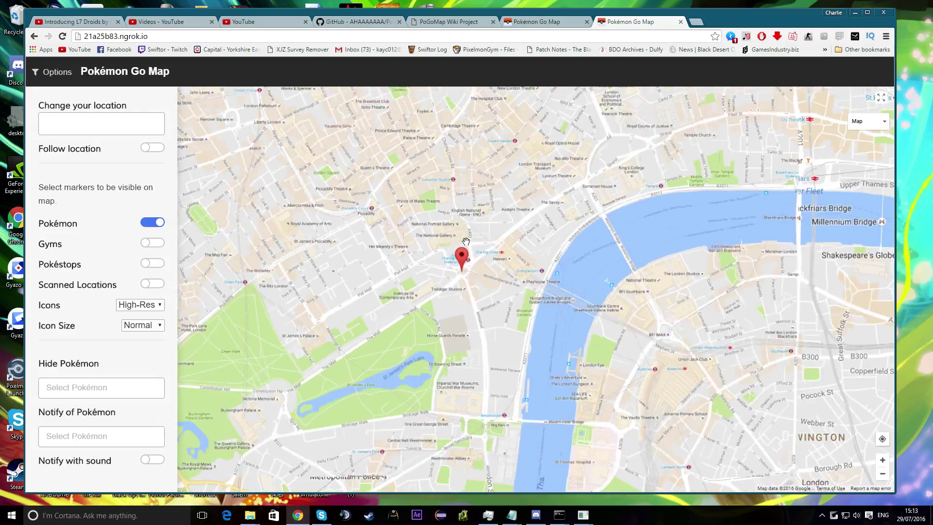
scroll(465, 241, down, 1)
click(469, 228)
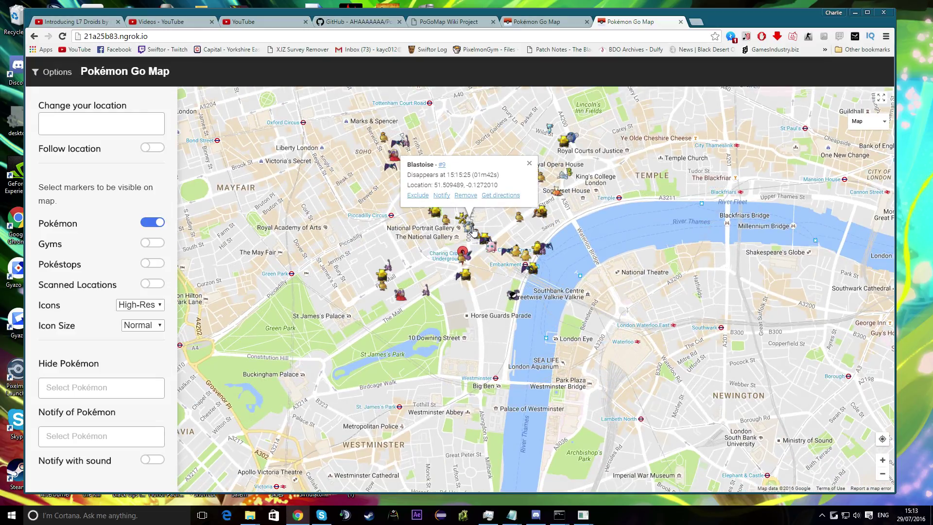
scroll(473, 230, up, 4)
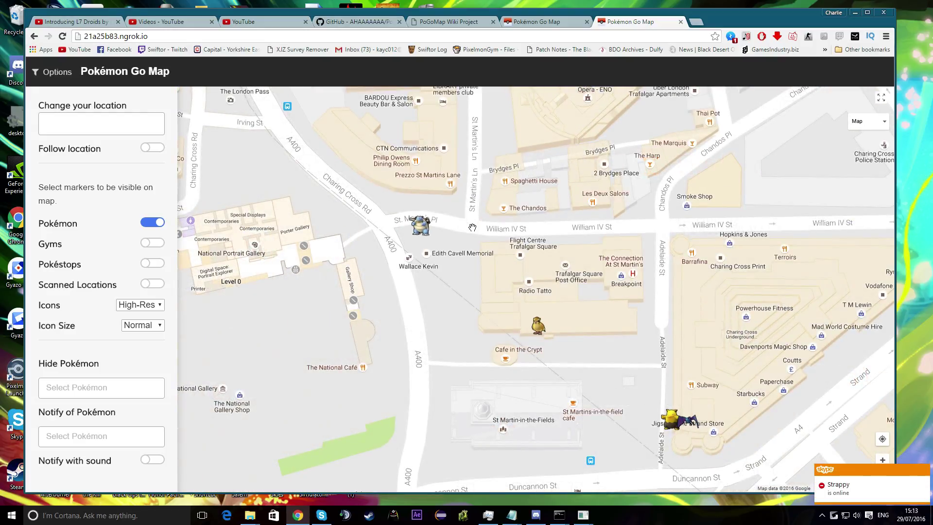
scroll(473, 227, down, 4)
click(474, 232)
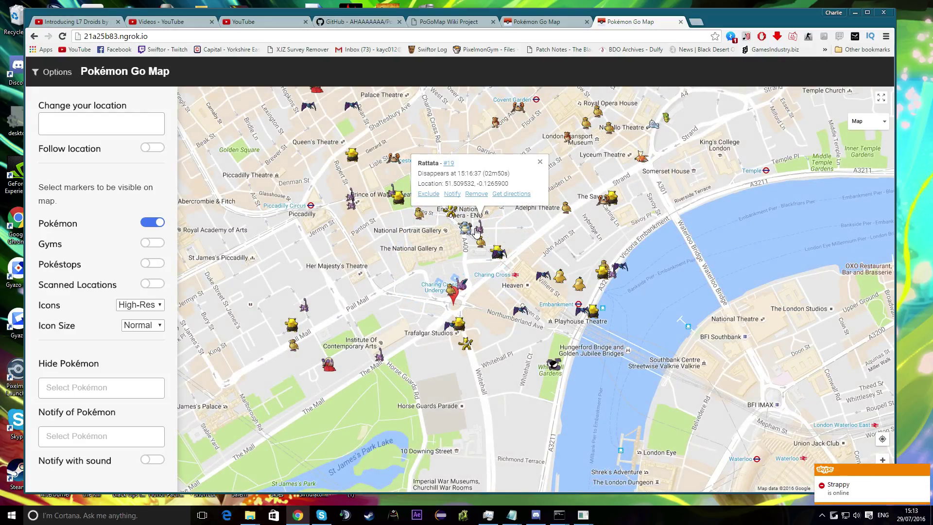
drag(528, 203, 532, 183)
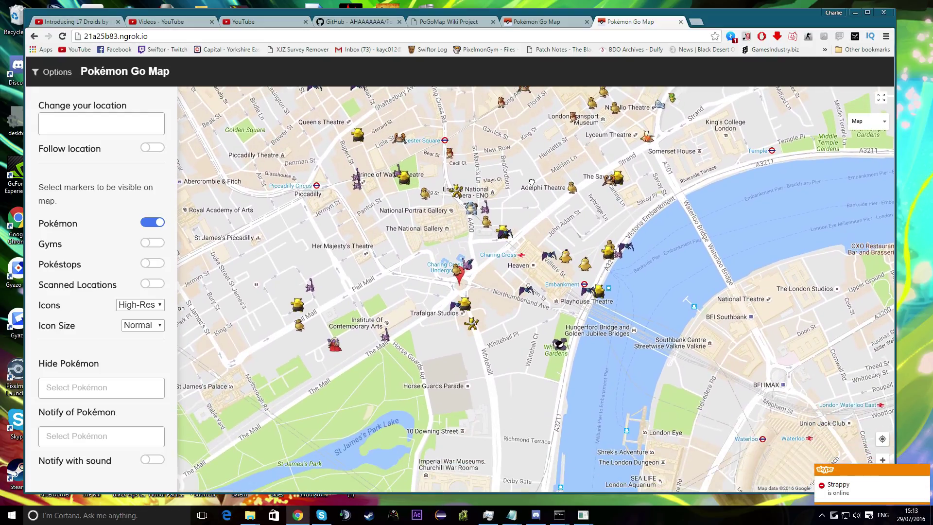
click(554, 23)
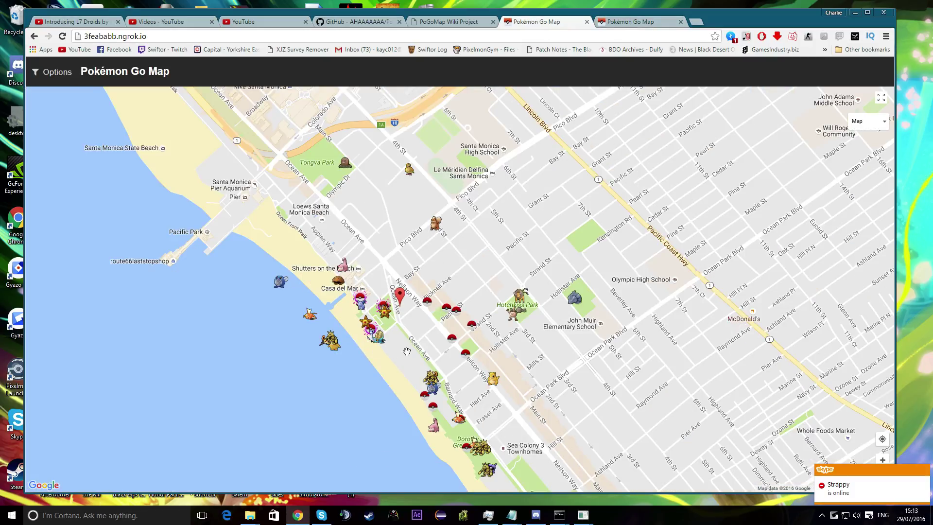
- Pan the Santa Monica map, switch to the 21a25b83 London tab, and open its options panel
drag(412, 341, 443, 272)
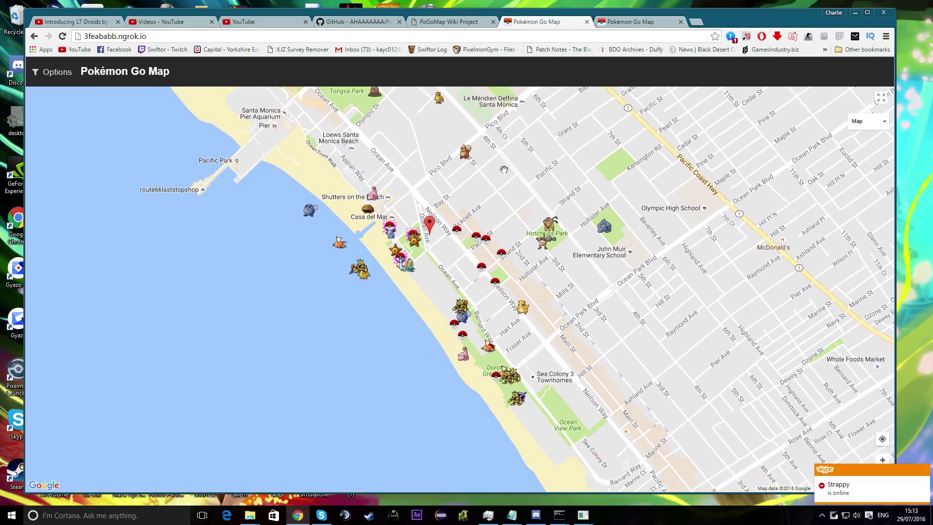
click(626, 22)
click(580, 23)
click(628, 23)
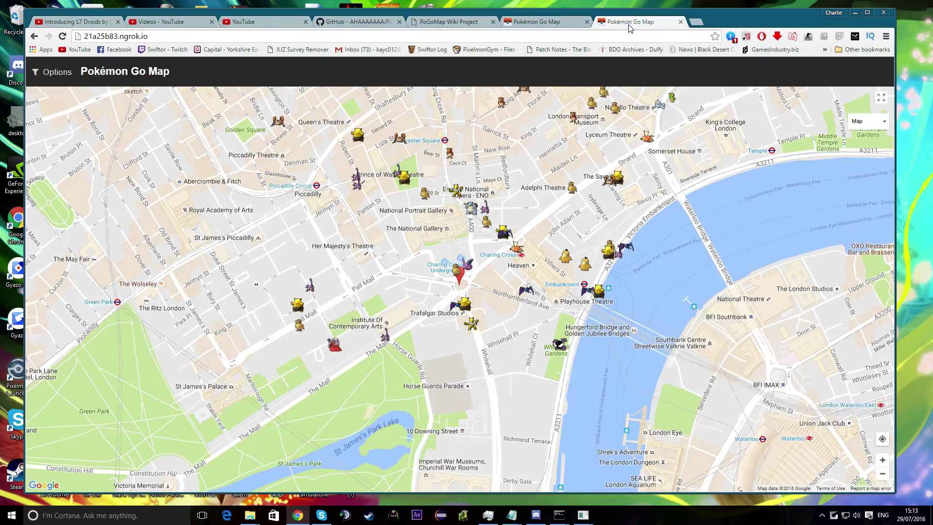
click(48, 72)
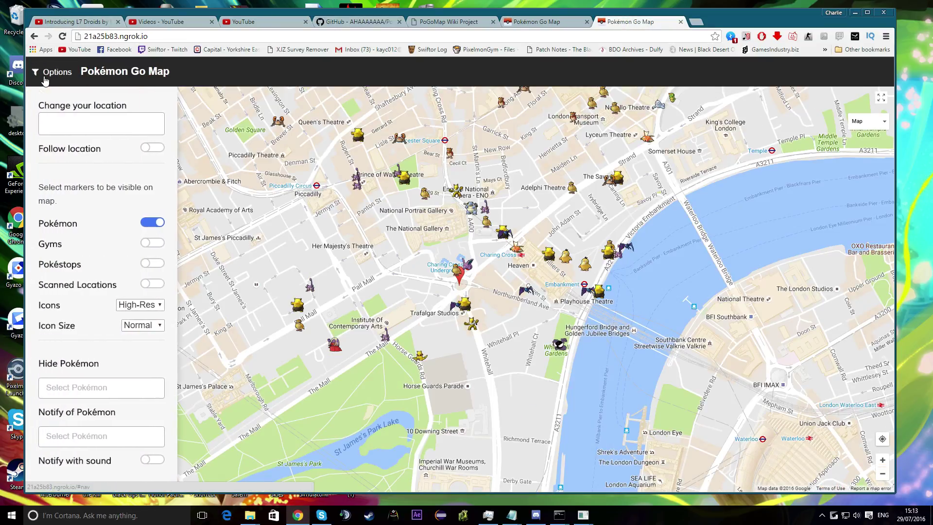